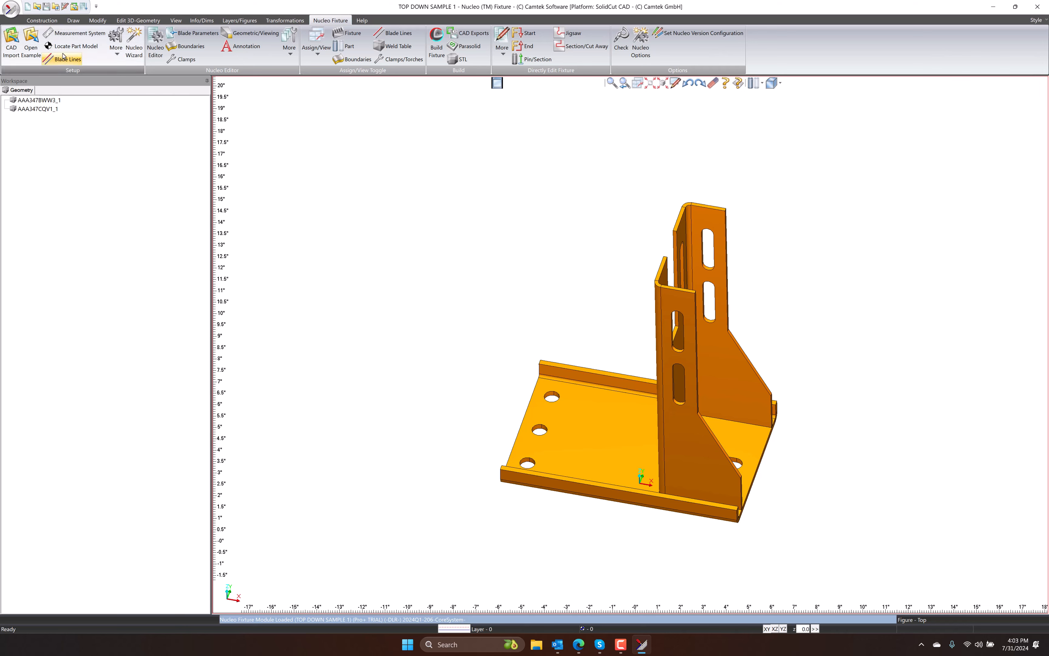
Step: Centre the part model on the X0 Y0 reference and switch to the top view
{"action": "left_click", "coordinate": [72, 46]}
{"action": "left_click", "coordinate": [507, 364]}
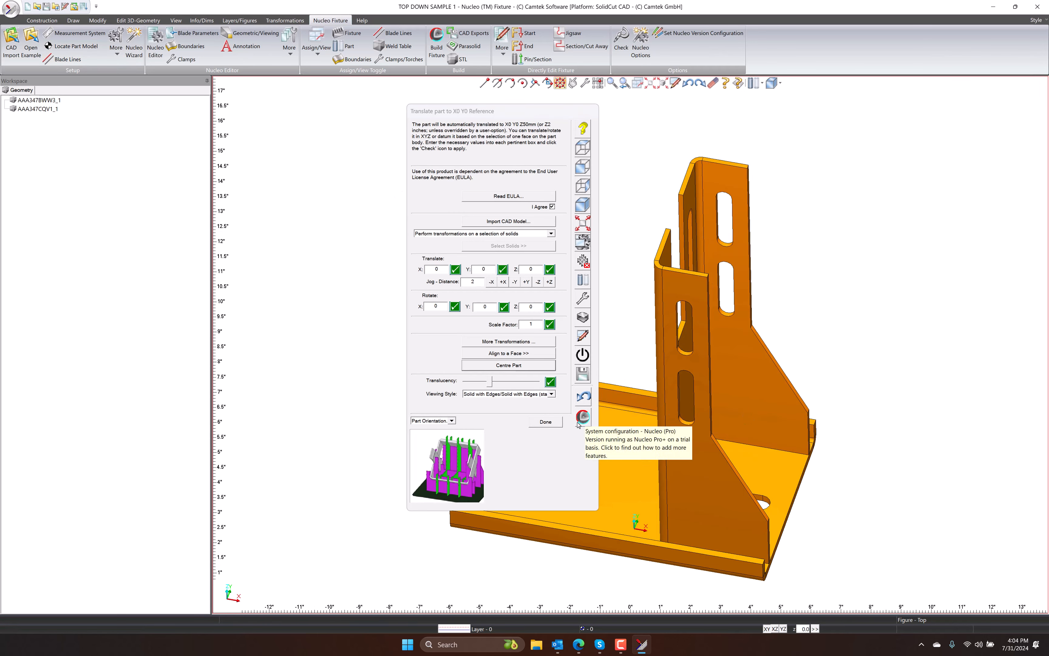
{"action": "left_click", "coordinate": [548, 423]}
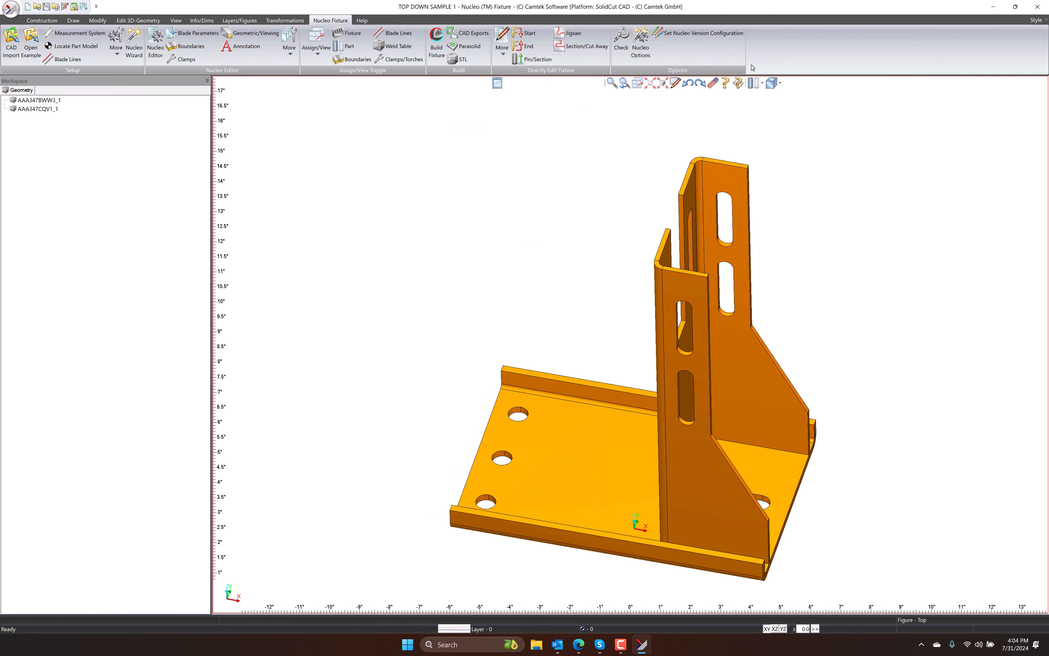
{"action": "left_click", "coordinate": [780, 84]}
{"action": "left_click", "coordinate": [778, 106]}
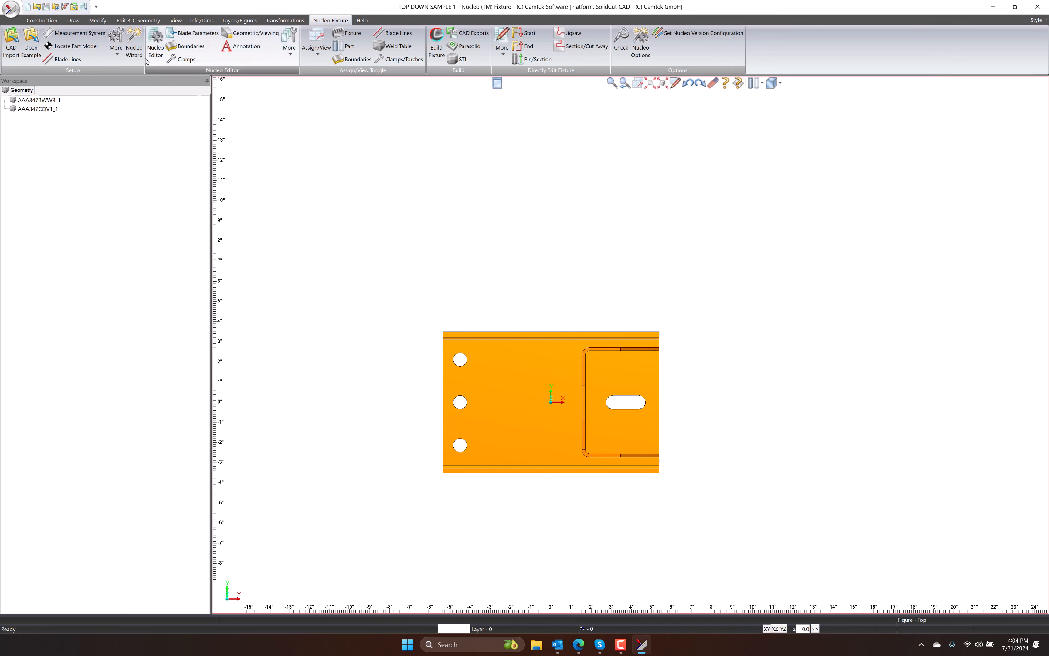
Step: Draw a rectangle about 7 inches wide and 18.5 inches high, extending above and below the part from near X0
{"action": "left_click", "coordinate": [76, 23]}
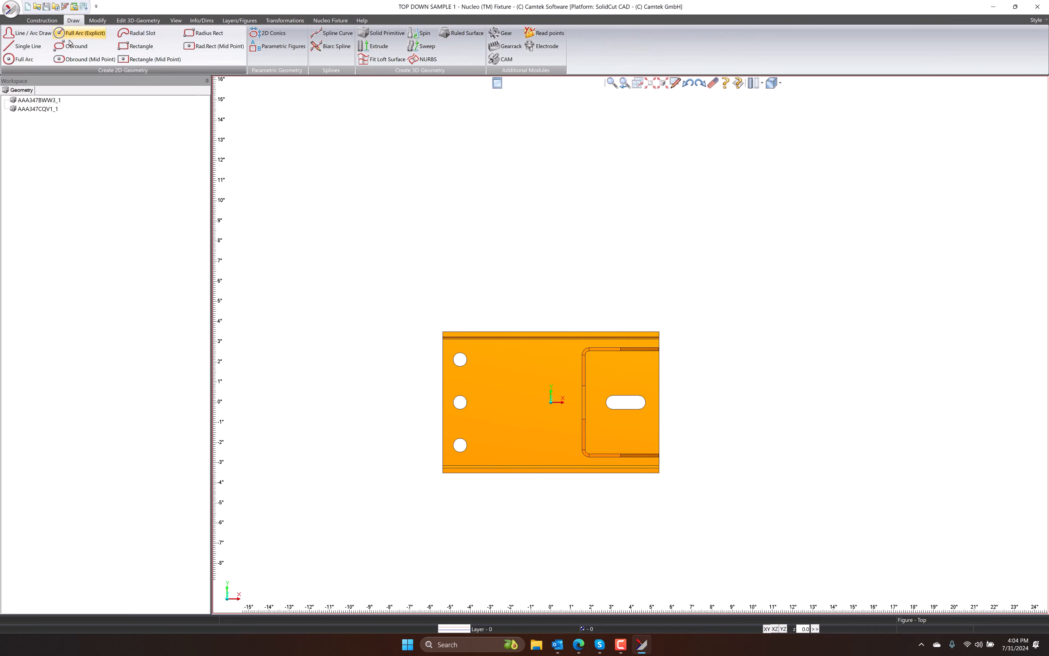
{"action": "left_click", "coordinate": [133, 48]}
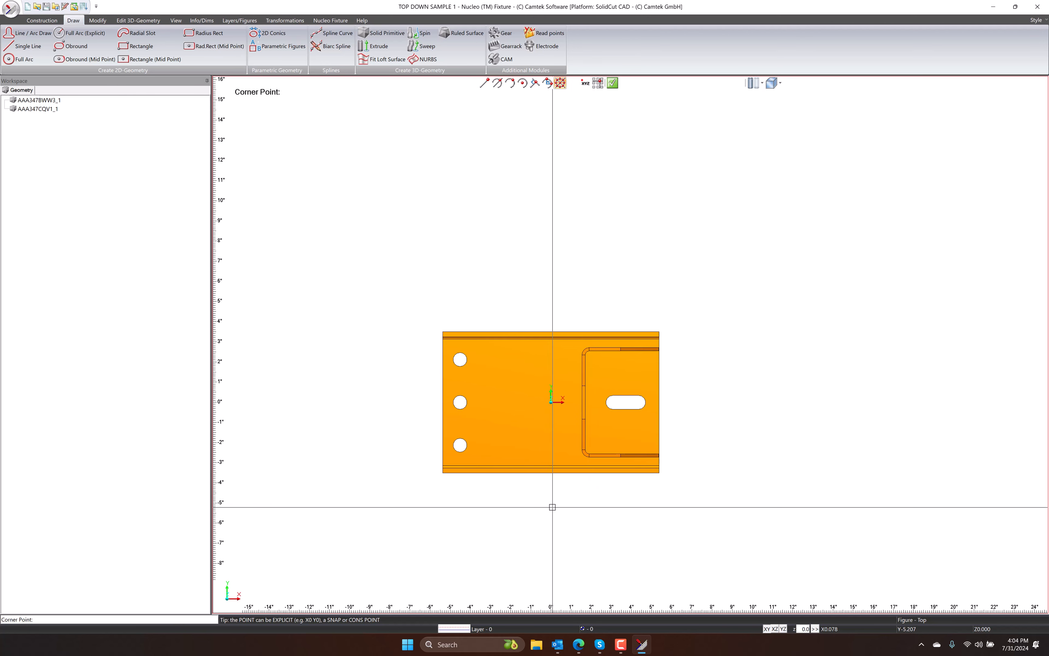
{"action": "left_click", "coordinate": [551, 506]}
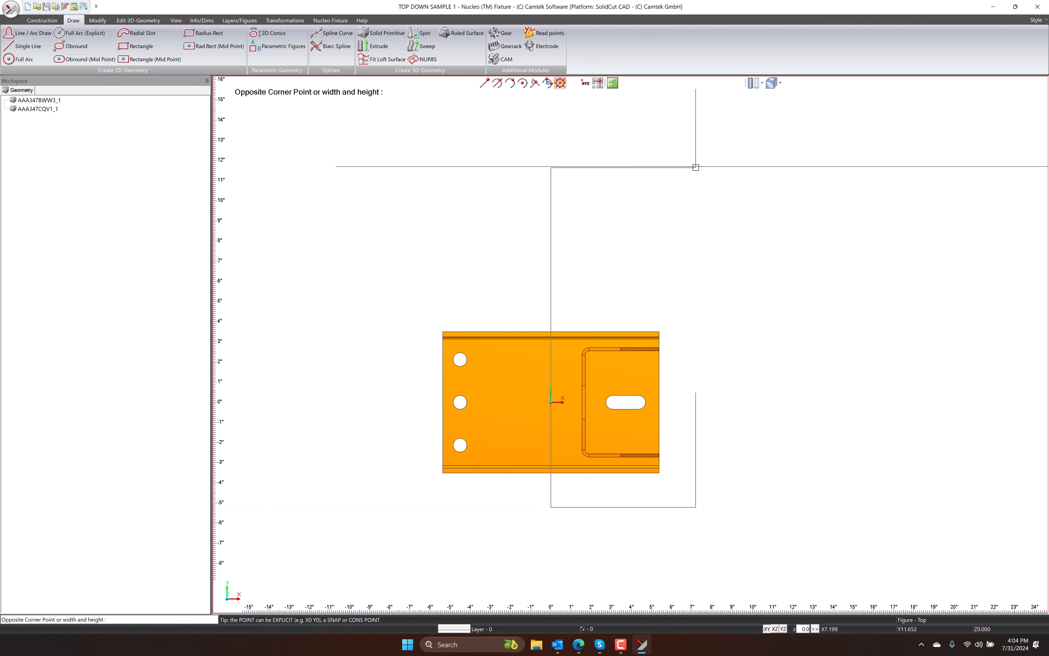
{"action": "left_click", "coordinate": [692, 136]}
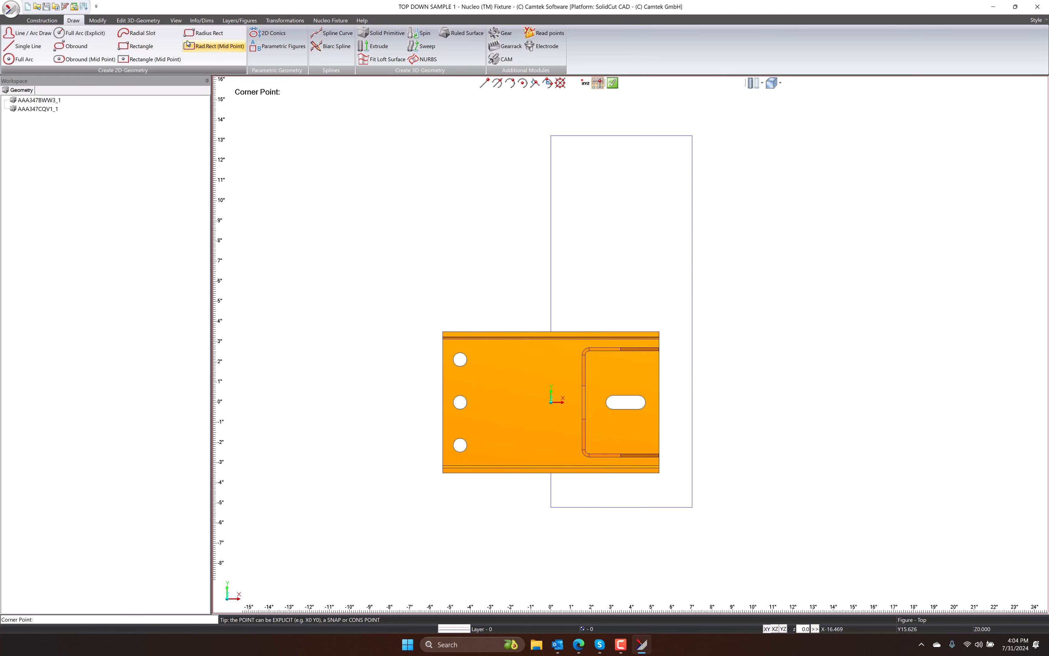
Step: Draw a rectangle with 0.2 inch corner radii, about 6.7 by 3.6 inches, crossing the tall rectangle's outer edge beside the slot
{"action": "left_click", "coordinate": [203, 33]}
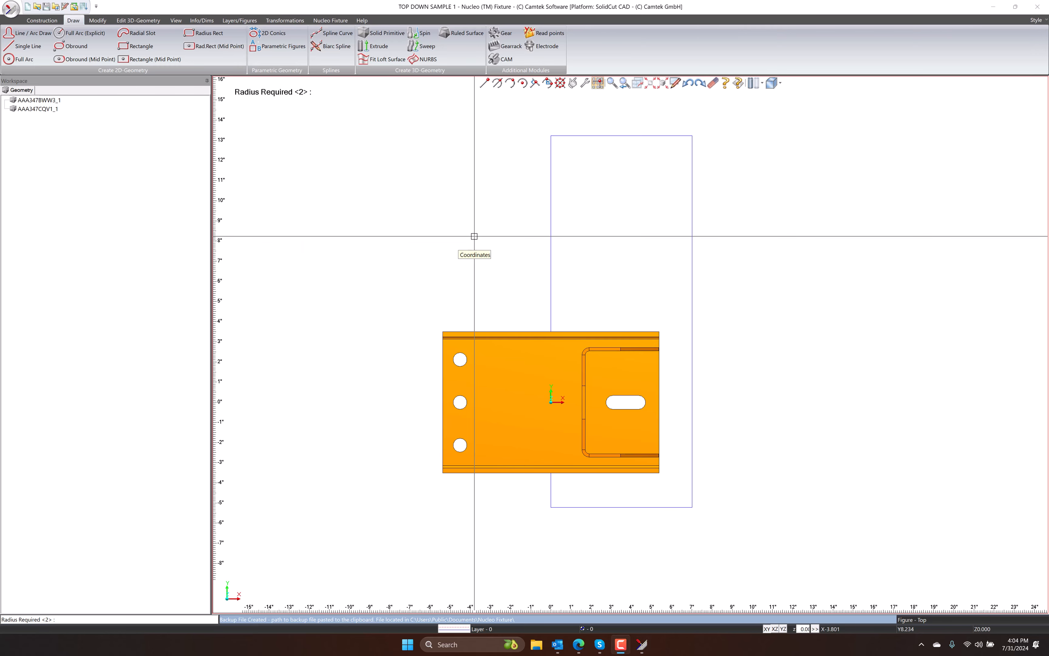
{"action": "left_click", "coordinate": [460, 123]}
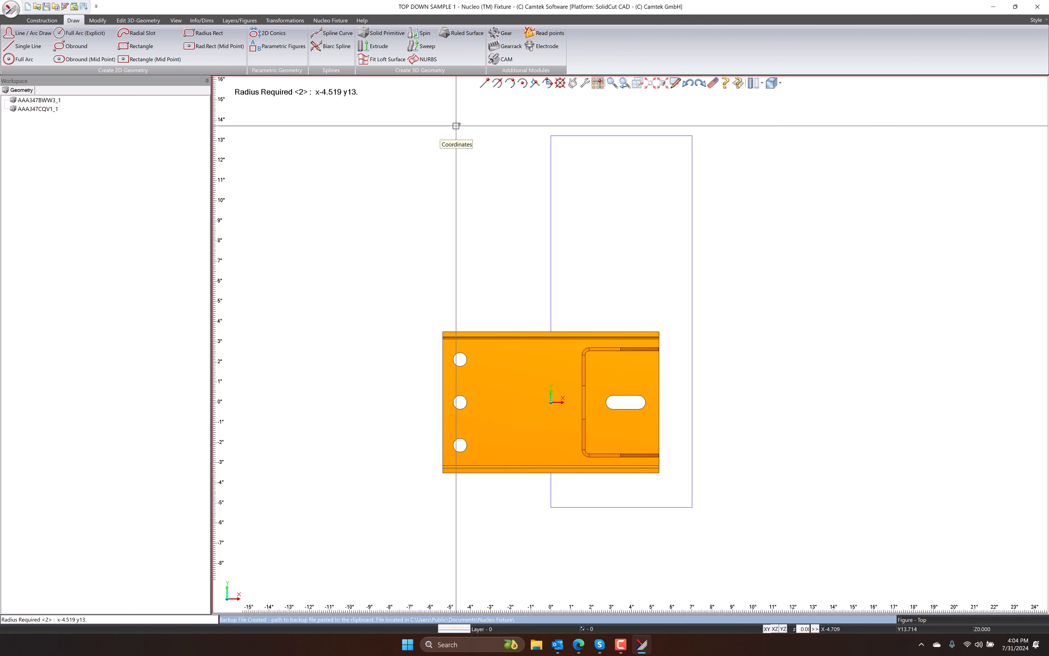
{"action": "type", "text": ".2"}
{"action": "key", "text": "Return"}
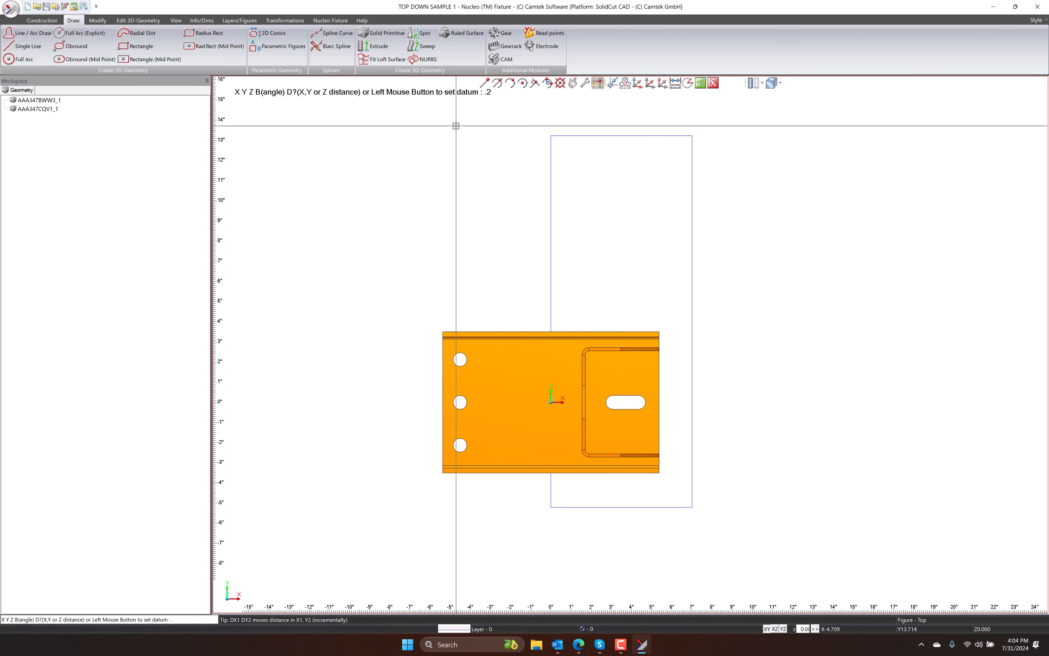
{"action": "key", "text": "Return"}
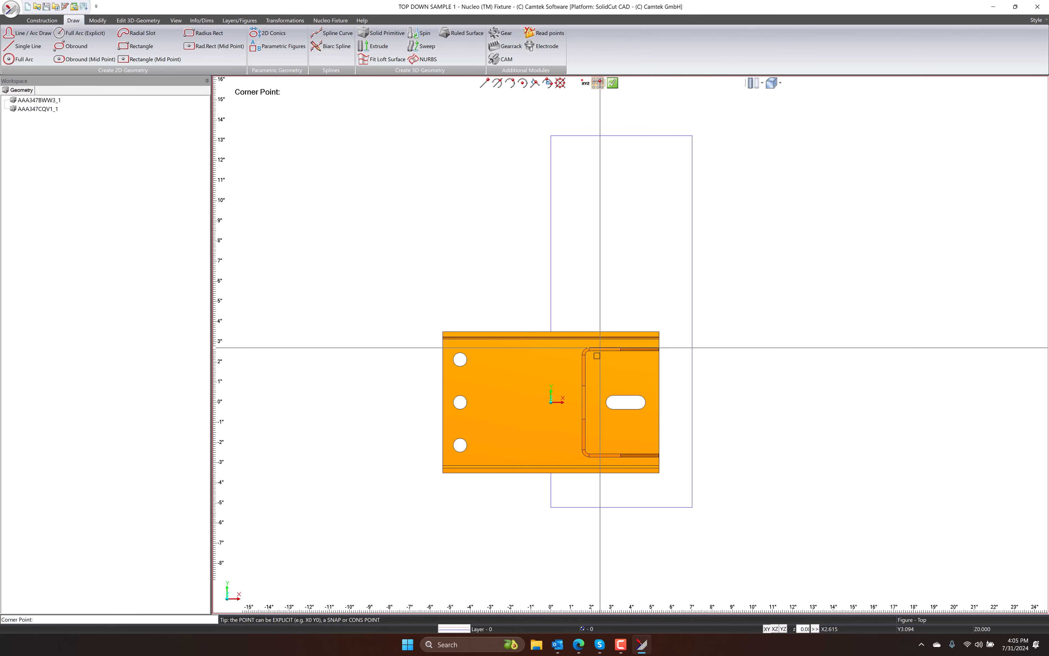
{"action": "left_click", "coordinate": [603, 366]}
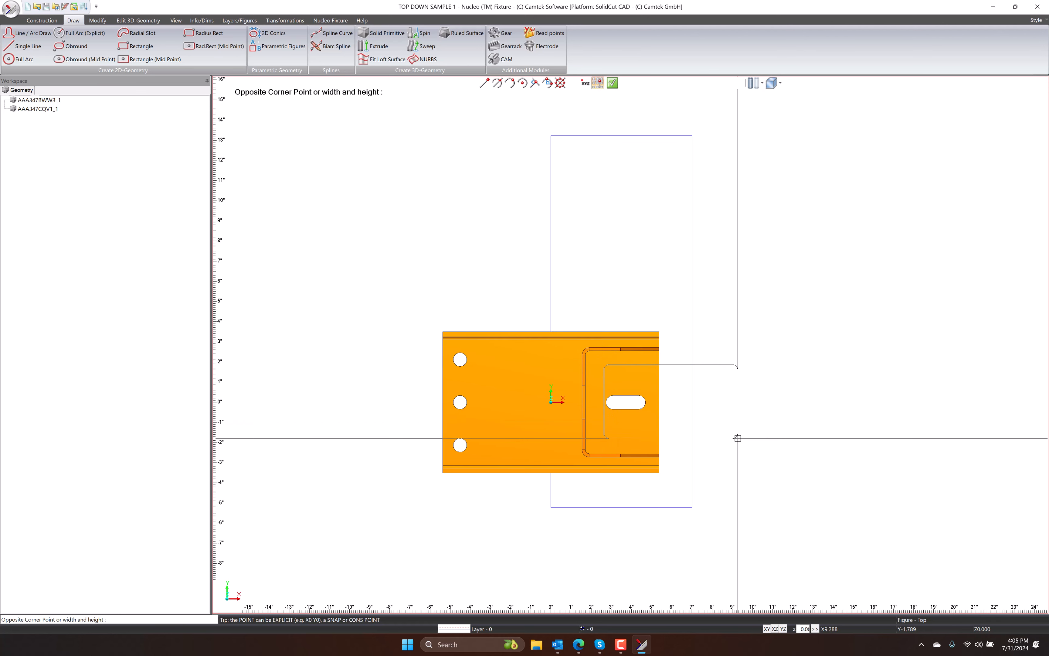
{"action": "left_click", "coordinate": [738, 437]}
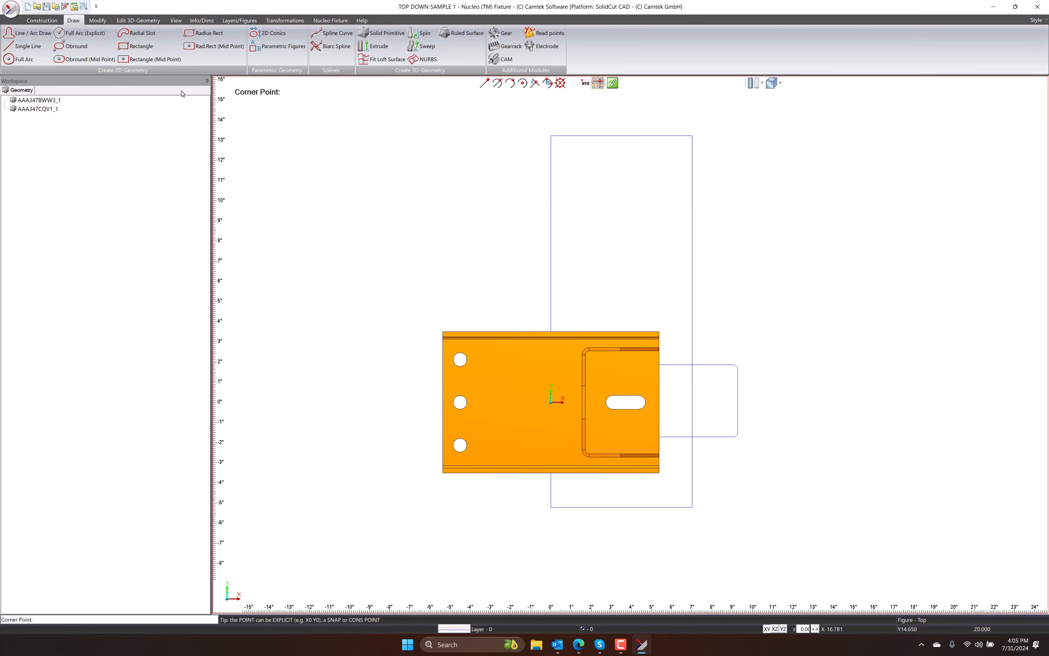
Step: Quick-trim the two overlapping rectangles into one outline with a side notch and delete the leftover rounded end
{"action": "left_click", "coordinate": [98, 21]}
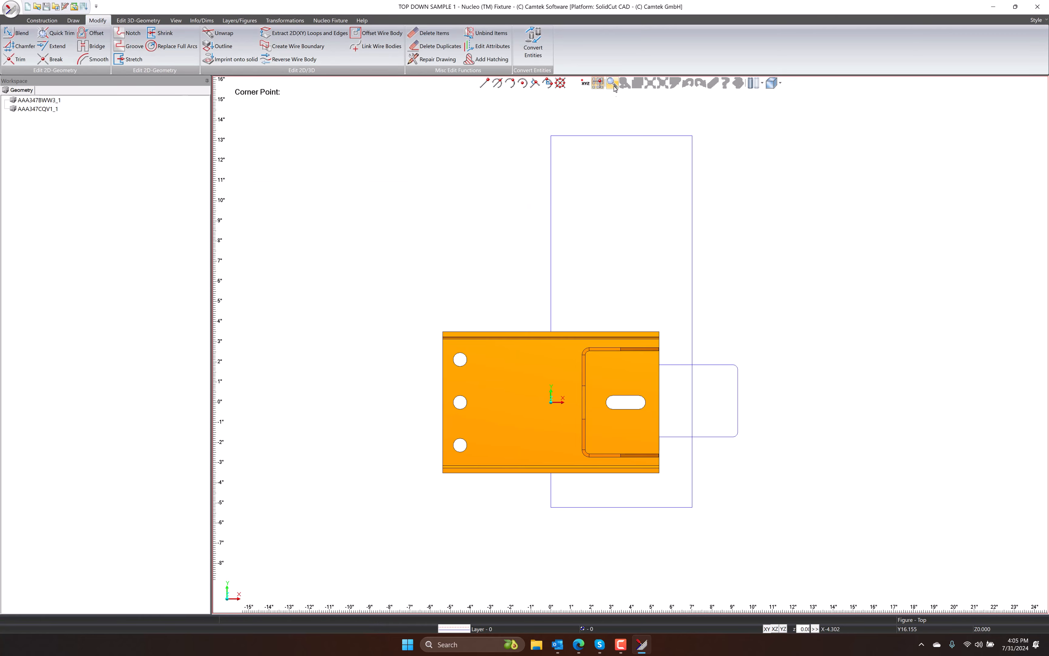
{"action": "left_click", "coordinate": [56, 33]}
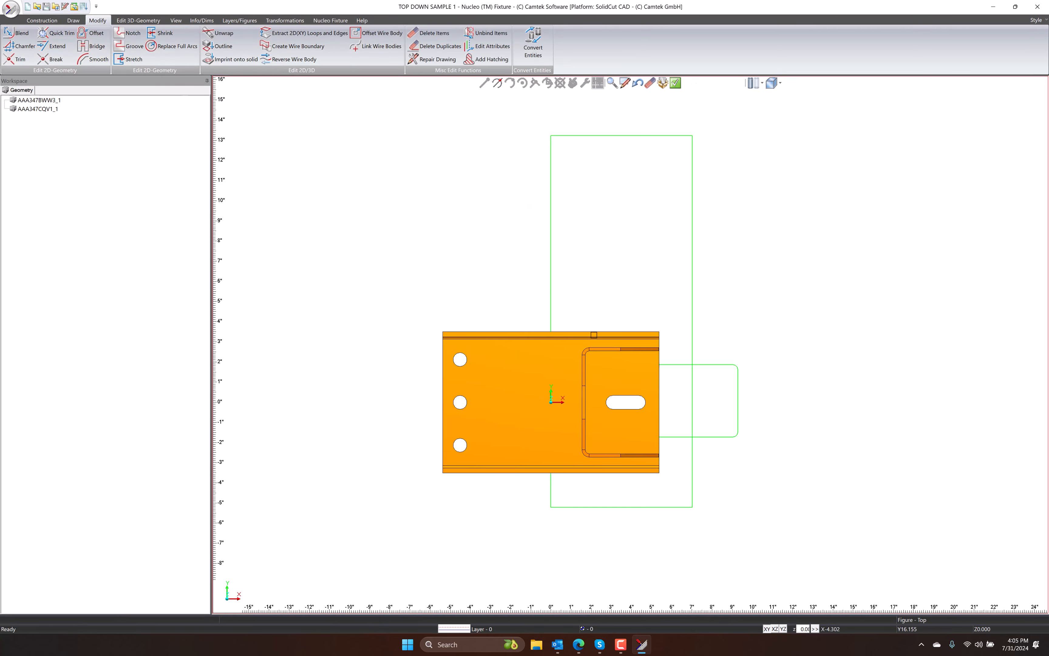
{"action": "left_click", "coordinate": [691, 376]}
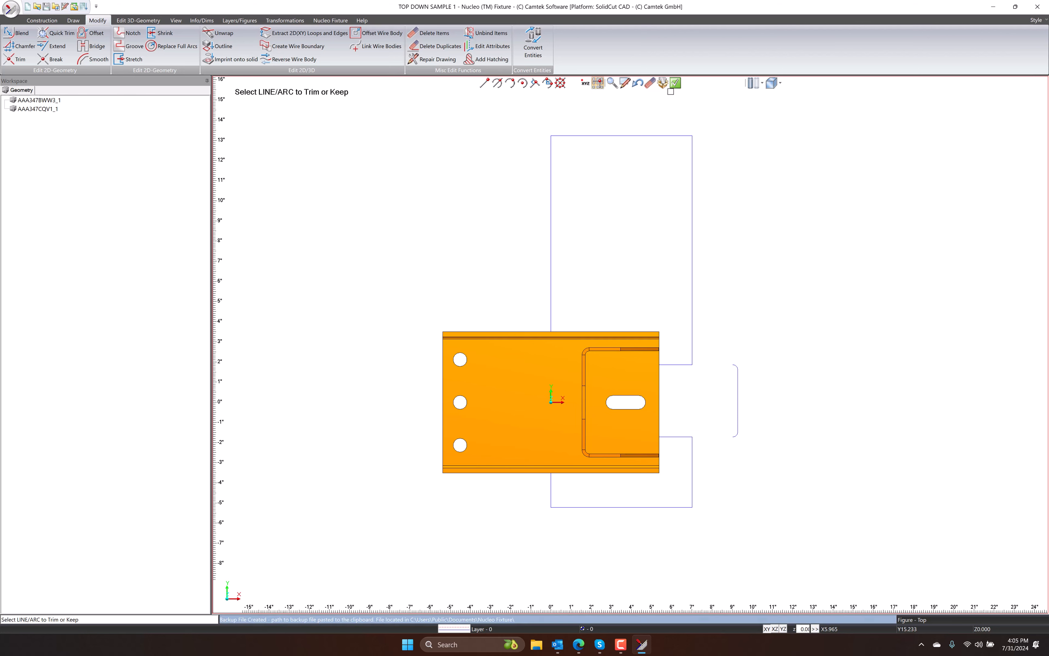
{"action": "left_click", "coordinate": [675, 83]}
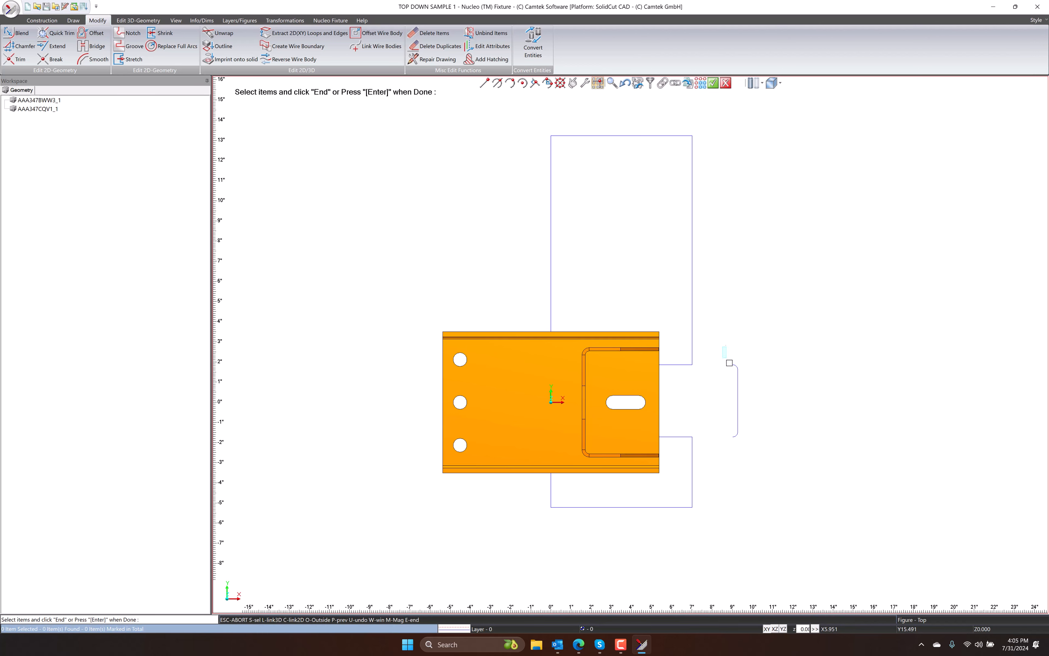
{"action": "left_click_drag", "start_coordinate": [729, 363], "coordinate": [772, 460]}
{"action": "key", "text": "Return"}
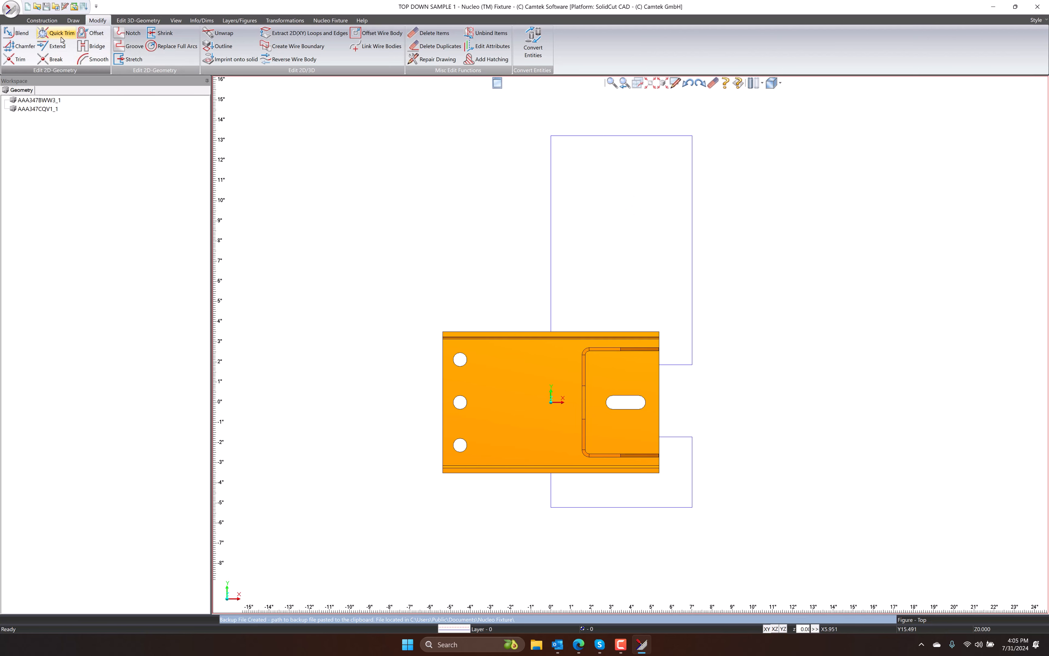
Step: Draw a full circle of radius 0.515 inches inside the upper part of the outline, centred at about X3.5 Y10.2
{"action": "left_click", "coordinate": [73, 21]}
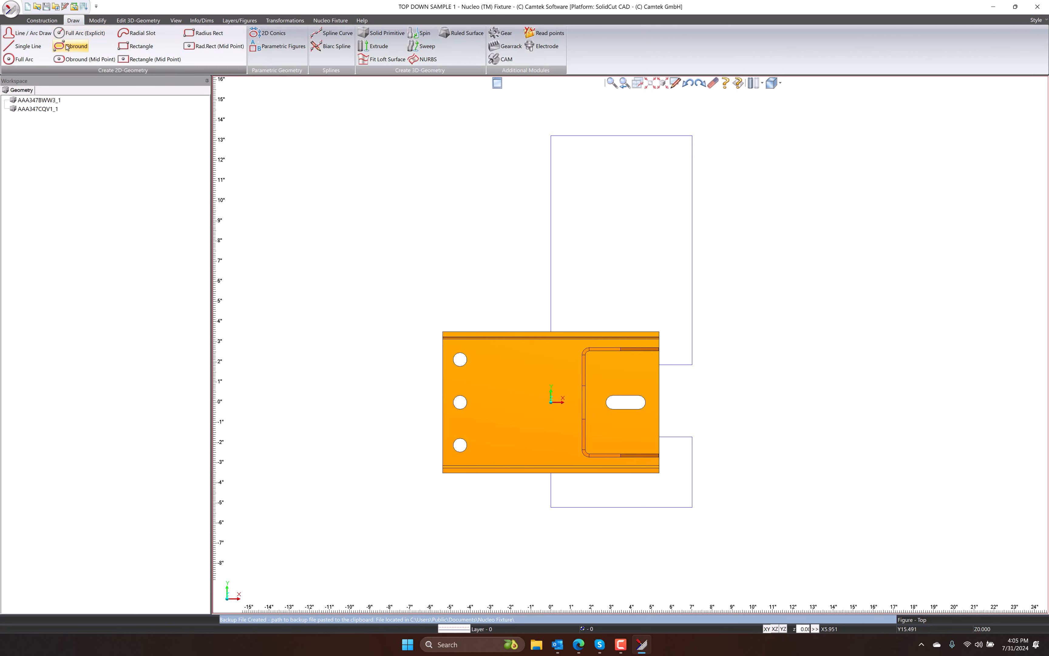
{"action": "left_click", "coordinate": [15, 59]}
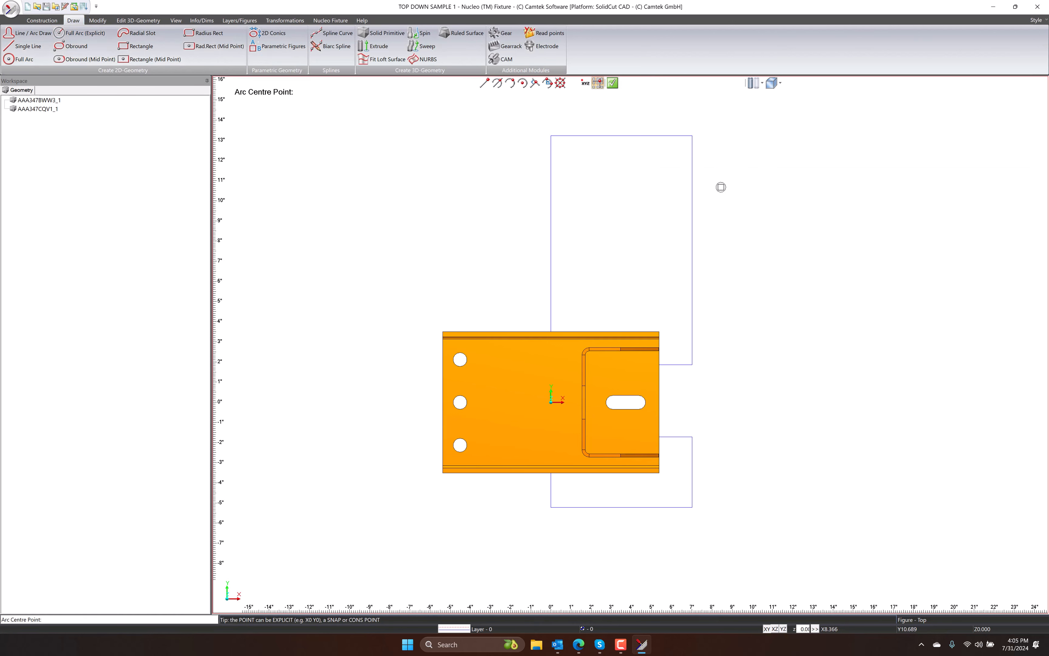
{"action": "left_click", "coordinate": [622, 196]}
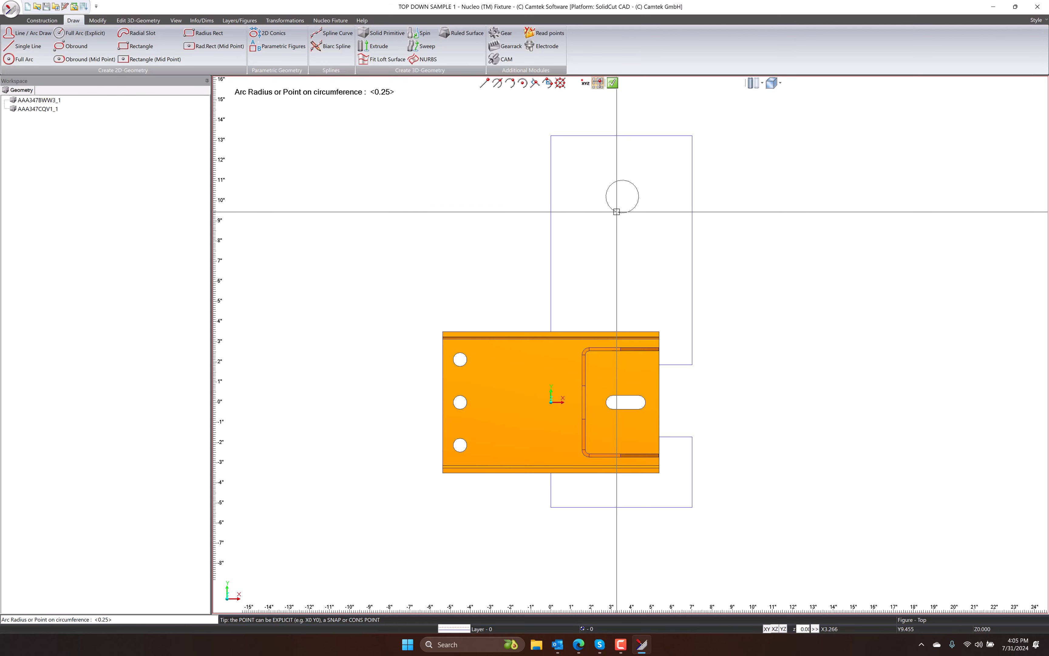
{"action": "left_click", "coordinate": [616, 212]}
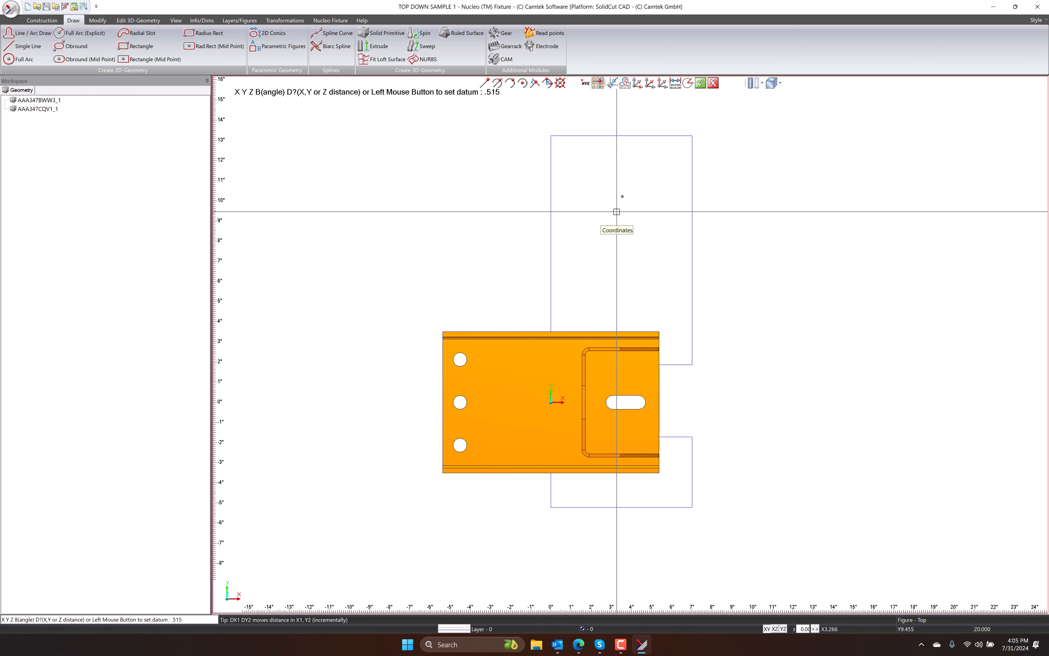
{"action": "type", "text": ".515"}
{"action": "key", "text": "Return"}
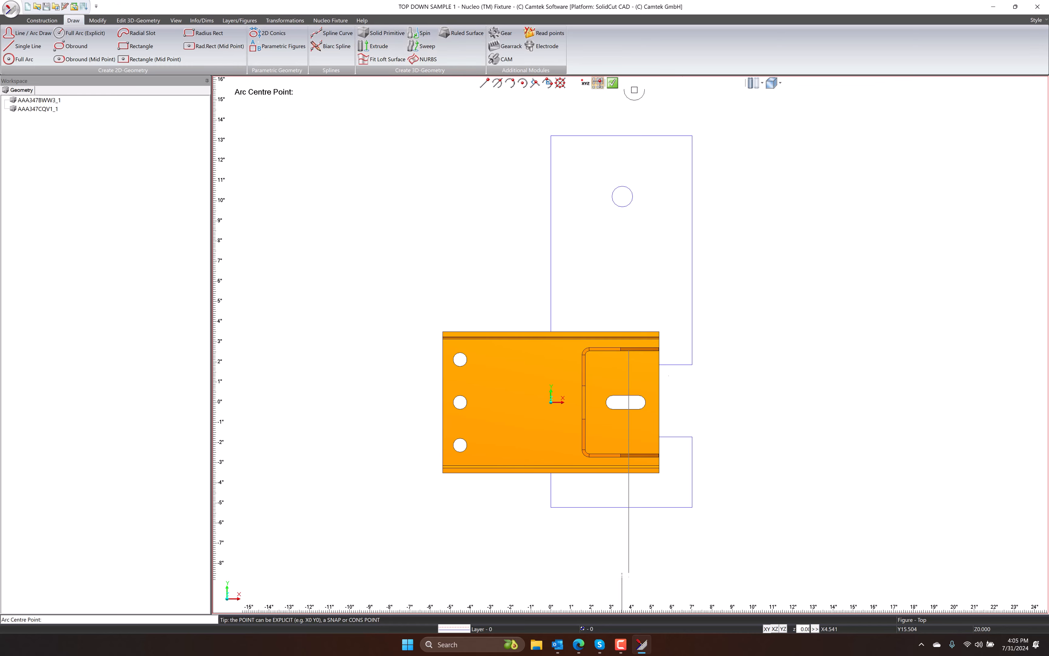
{"action": "left_click", "coordinate": [613, 82]}
Step: Start a top side locator plate with an offset/clearance of .015 and square corner offset enabled
{"action": "left_click_drag", "start_coordinate": [600, 249], "coordinate": [539, 274]}
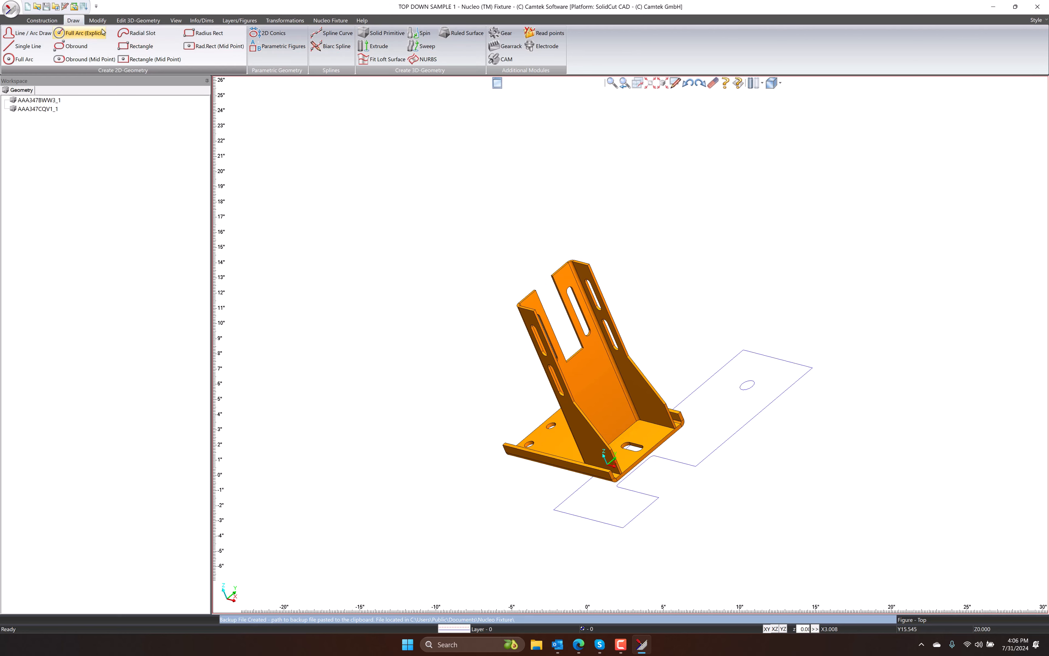
{"action": "left_click", "coordinate": [285, 20]}
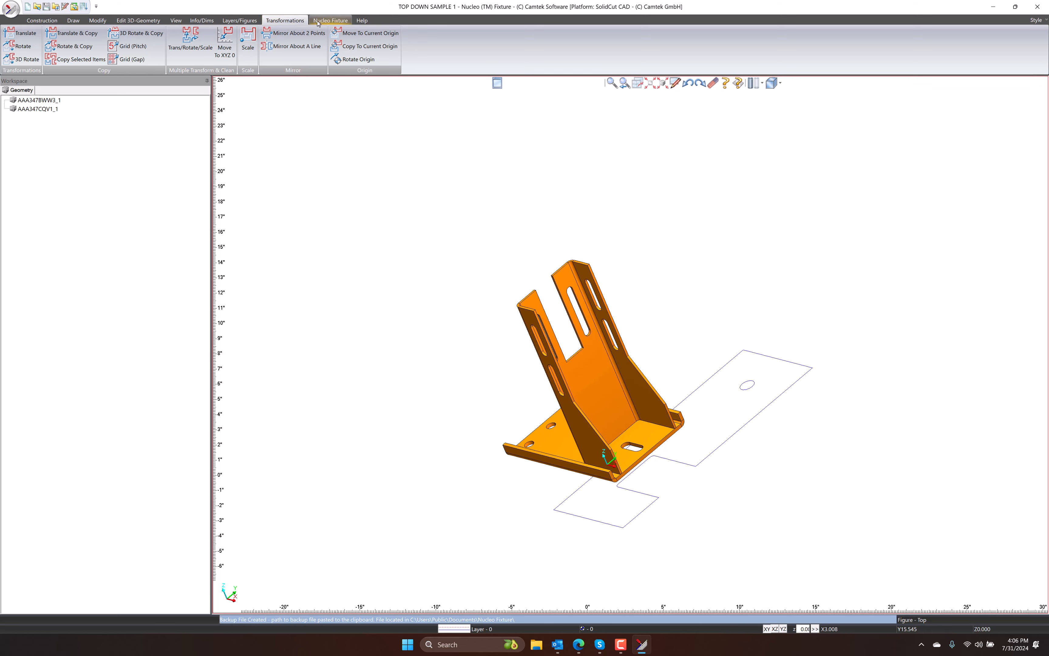
{"action": "left_click", "coordinate": [330, 21]}
{"action": "left_click", "coordinate": [116, 48]}
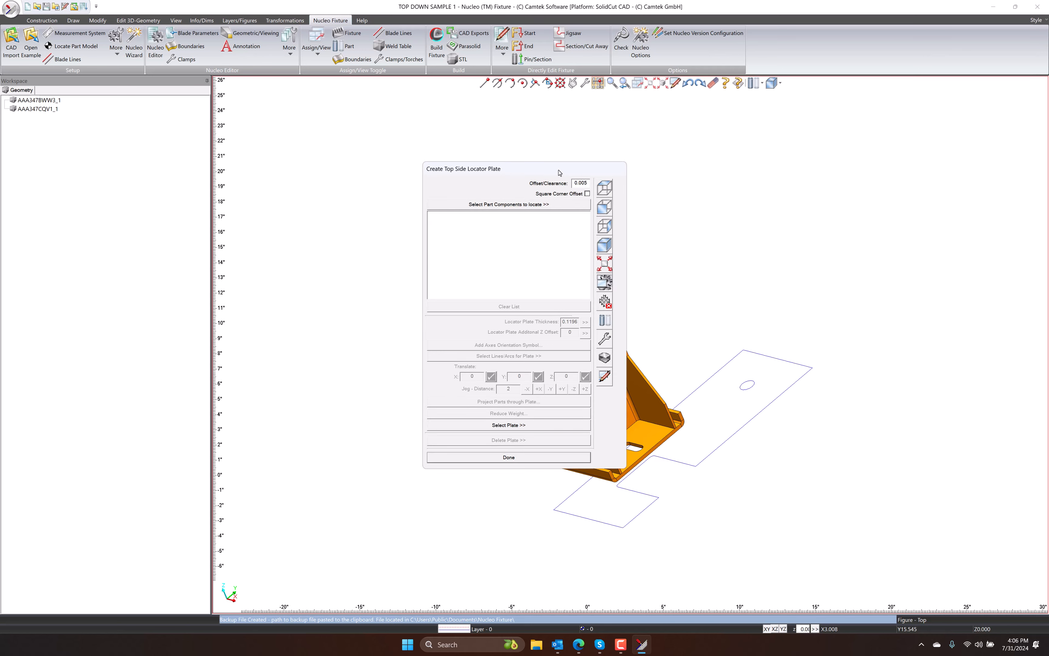
{"action": "left_click_drag", "start_coordinate": [559, 173], "coordinate": [371, 188]}
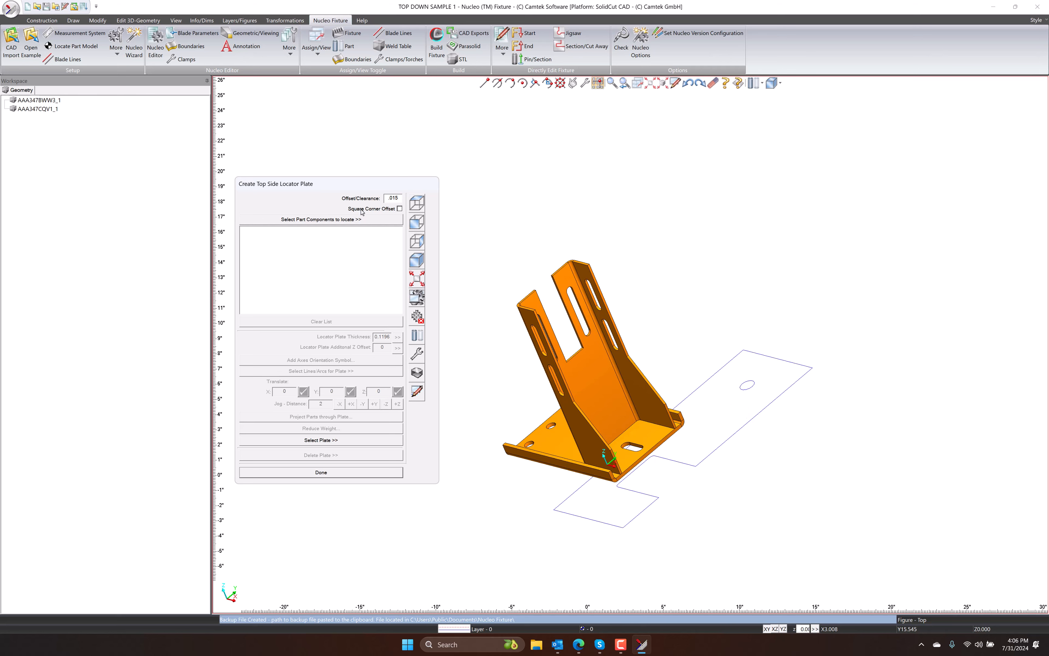
{"action": "scroll", "coordinate": [636, 253], "scroll_direction": "up", "scroll_amount": 5}
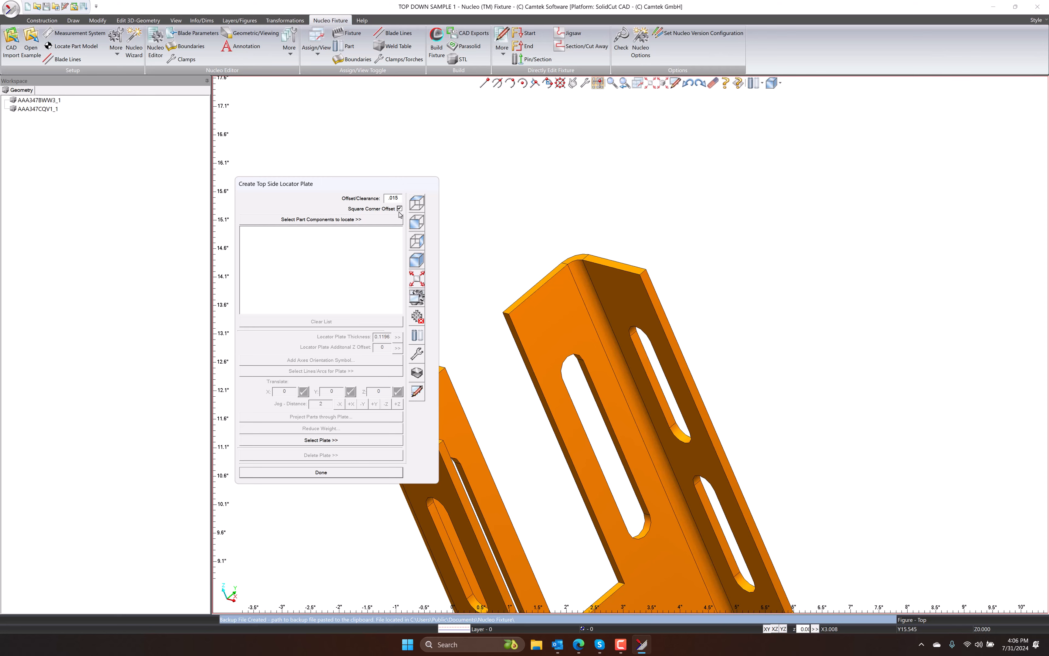
Step: Select the upright bracket AAA347CQV1_1 as the part component to locate
{"action": "left_click", "coordinate": [377, 223]}
{"action": "scroll", "coordinate": [659, 279], "scroll_direction": "down", "scroll_amount": 2}
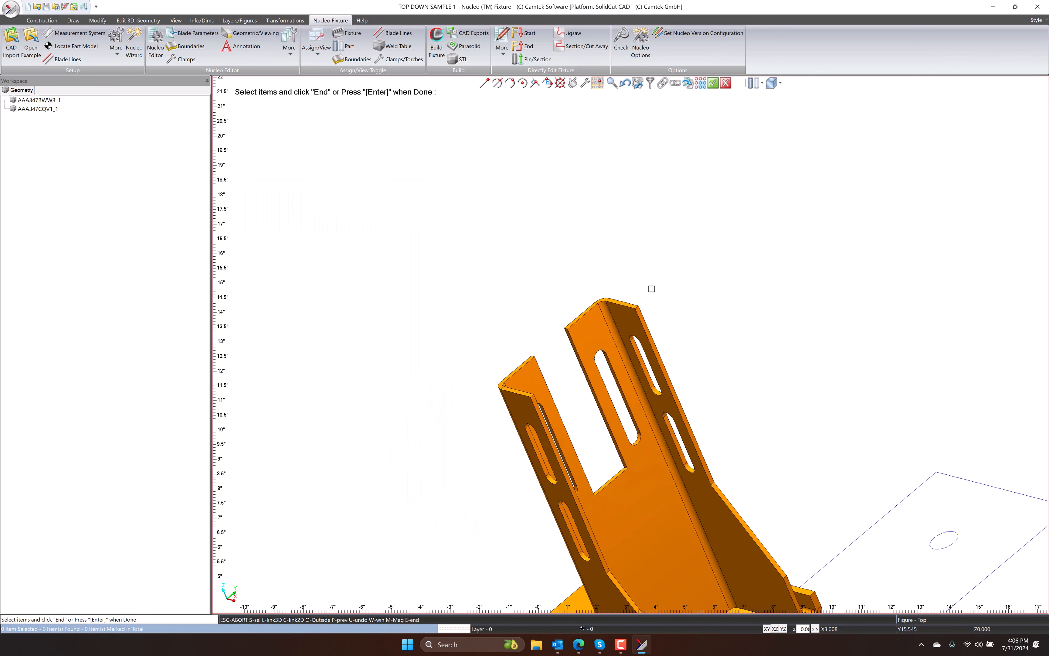
{"action": "left_click", "coordinate": [624, 335]}
{"action": "scroll", "coordinate": [657, 298], "scroll_direction": "down", "scroll_amount": 1}
{"action": "scroll", "coordinate": [666, 409], "scroll_direction": "down", "scroll_amount": 3}
{"action": "scroll", "coordinate": [633, 479], "scroll_direction": "up", "scroll_amount": 3}
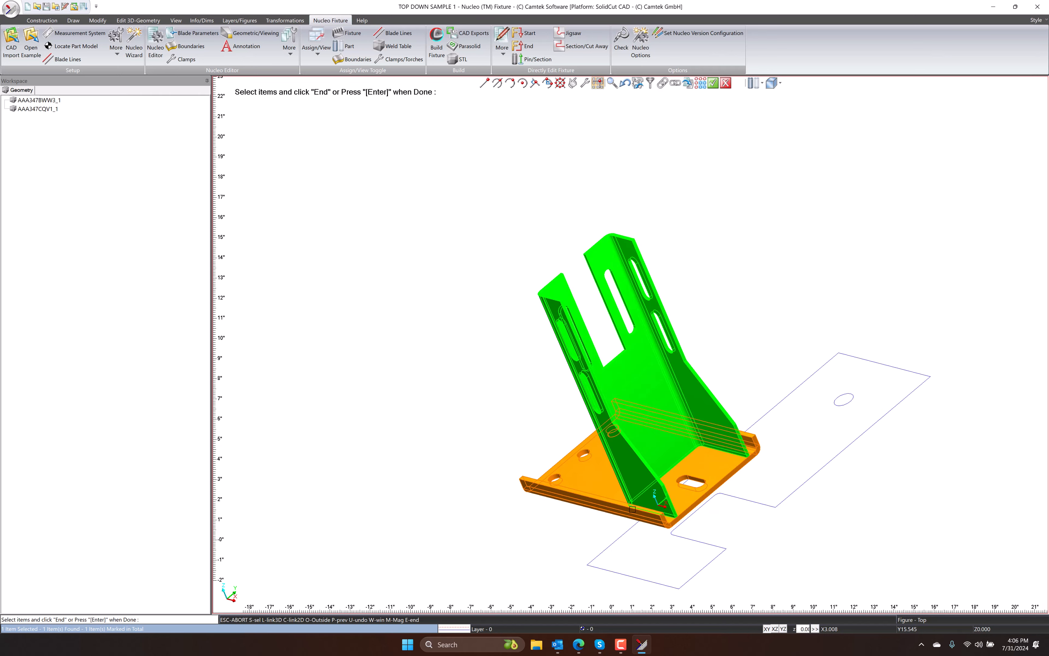
{"action": "key", "text": "Return"}
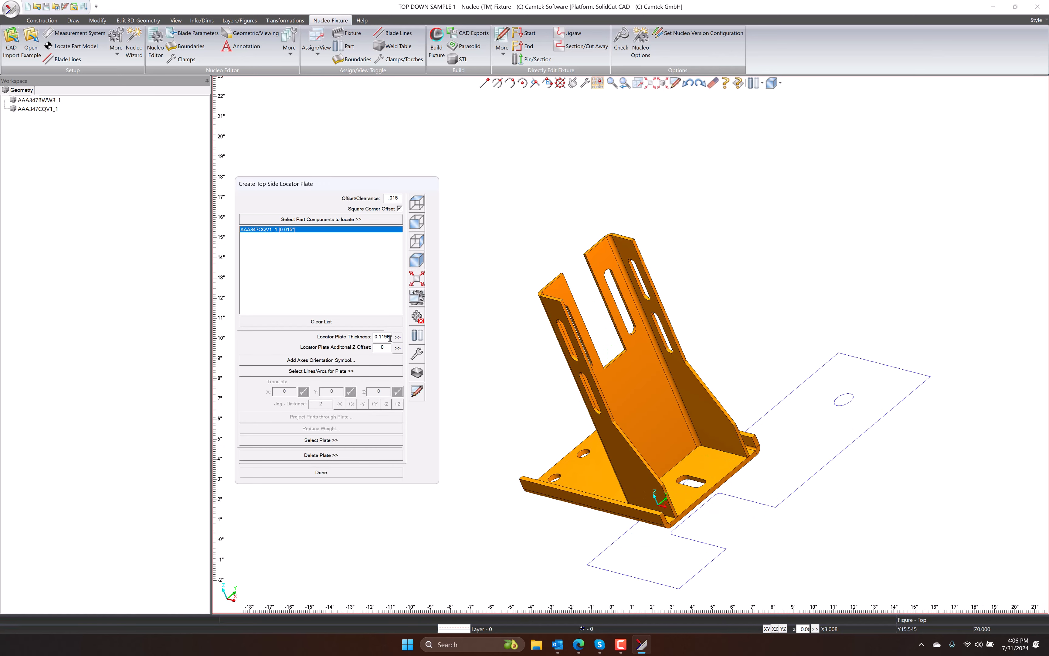
Step: Set the locator plate thickness to .1875 and its additional Z offset to 11.50 by snapping near the upright bracket's upper slot
{"action": "left_click_drag", "start_coordinate": [390, 338], "coordinate": [371, 339]}
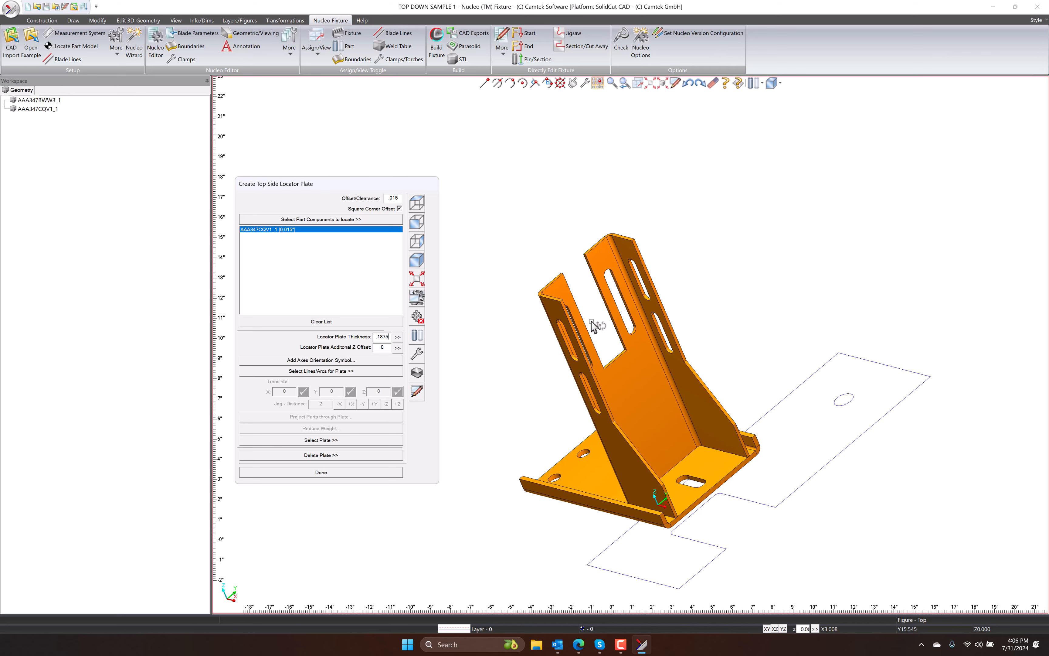
{"action": "left_click", "coordinate": [398, 348]}
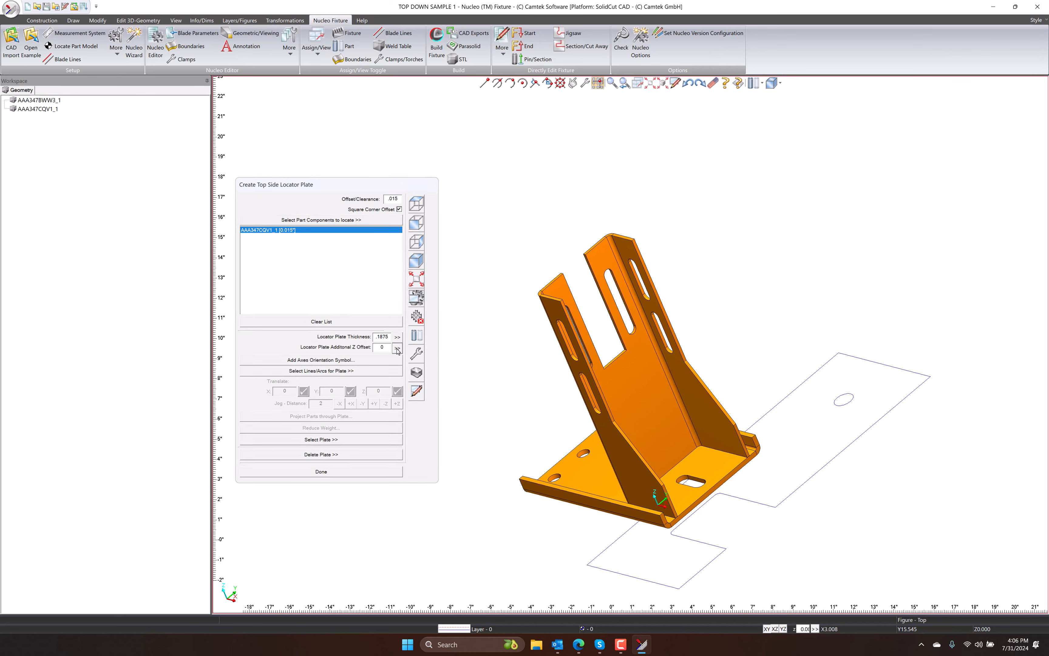
{"action": "left_click", "coordinate": [510, 83]}
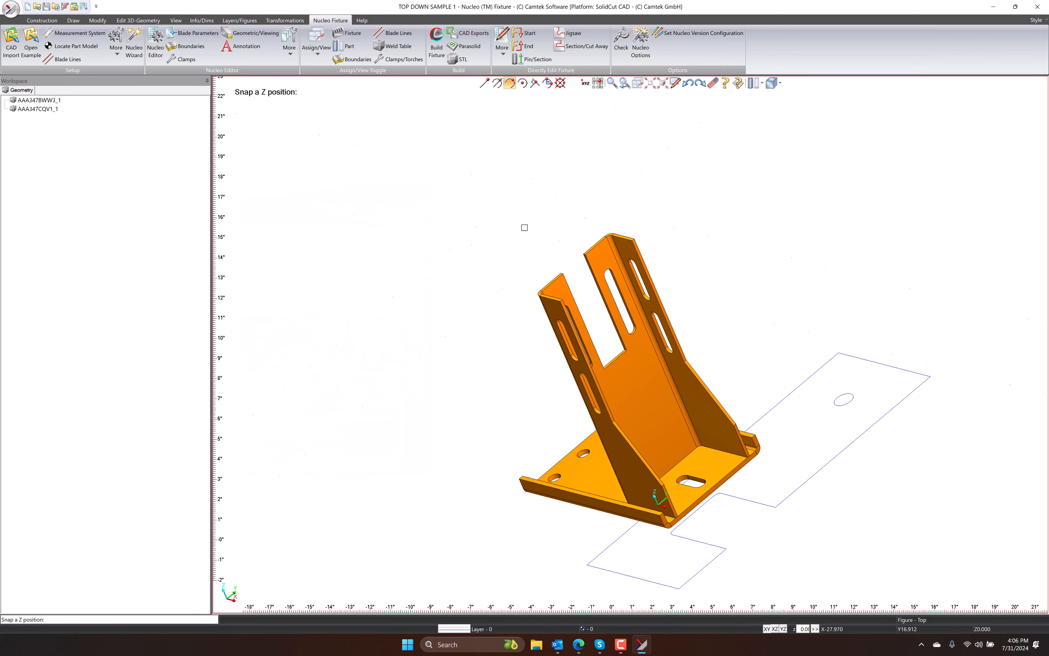
{"action": "left_click", "coordinate": [565, 312]}
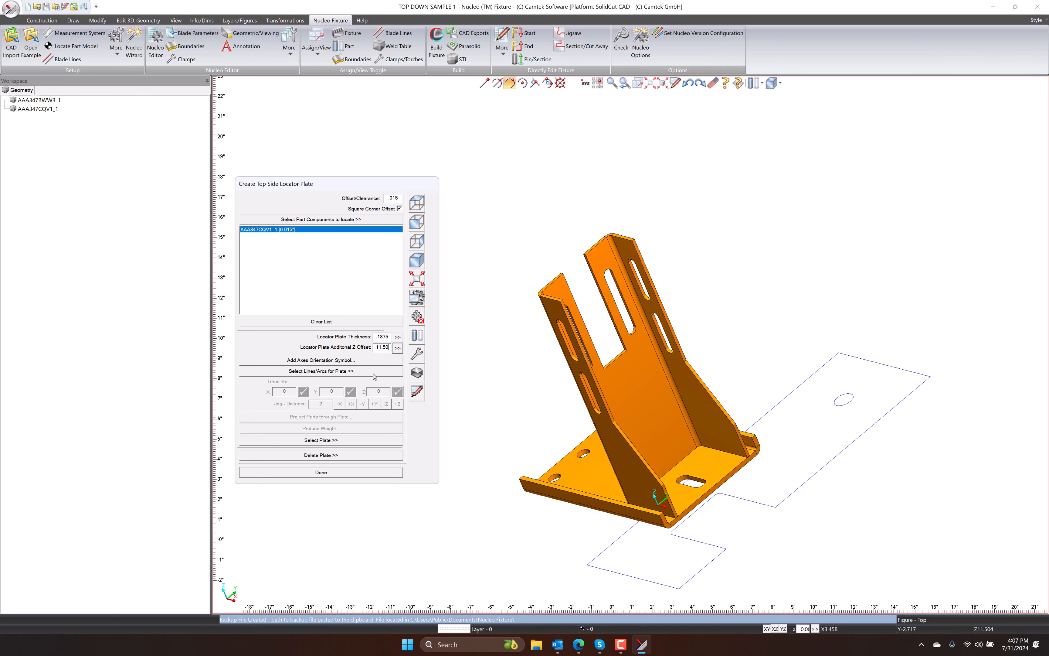
Step: Create the locator plate from the whole drawn outline, including its circle, and project the upright bracket through the plate
{"action": "left_click", "coordinate": [374, 375]}
{"action": "left_click_drag", "start_coordinate": [559, 571], "coordinate": [882, 302]}
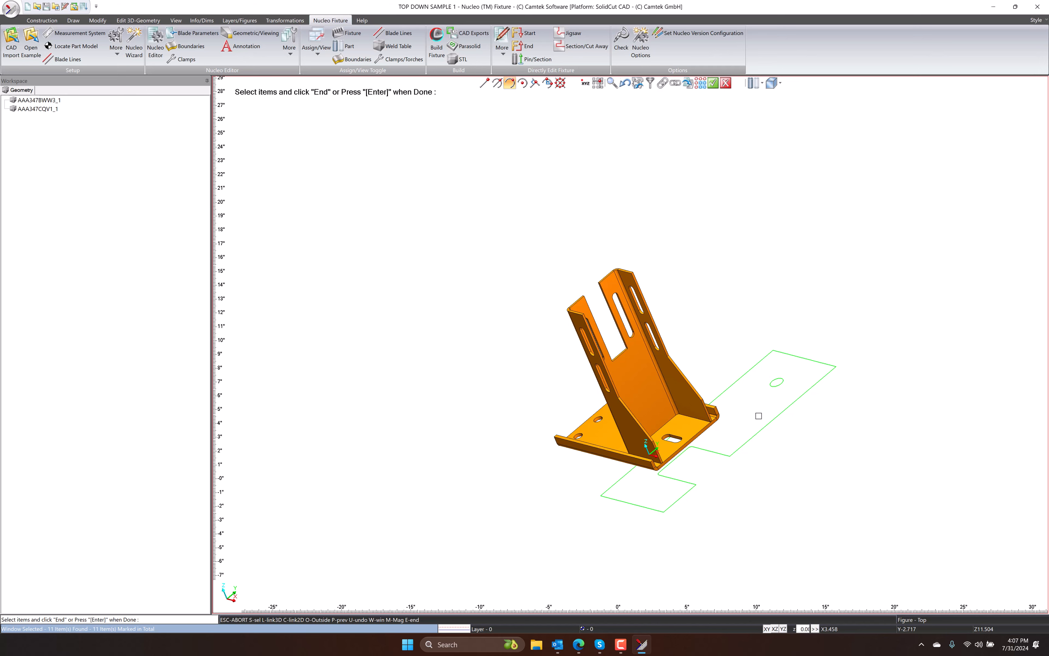
{"action": "key", "text": "Return"}
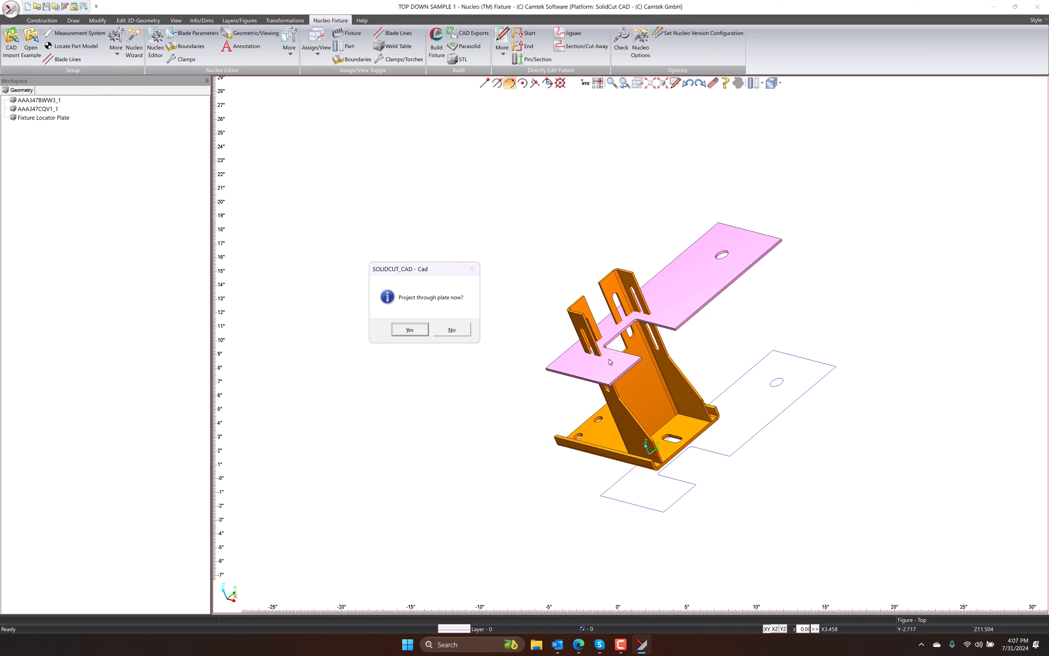
{"action": "left_click", "coordinate": [409, 330]}
Step: Examine the upright bracket's cutouts and their clearance in the locator plate, up close, from above and in 3D
{"action": "scroll", "coordinate": [632, 358], "scroll_direction": "up", "scroll_amount": 5}
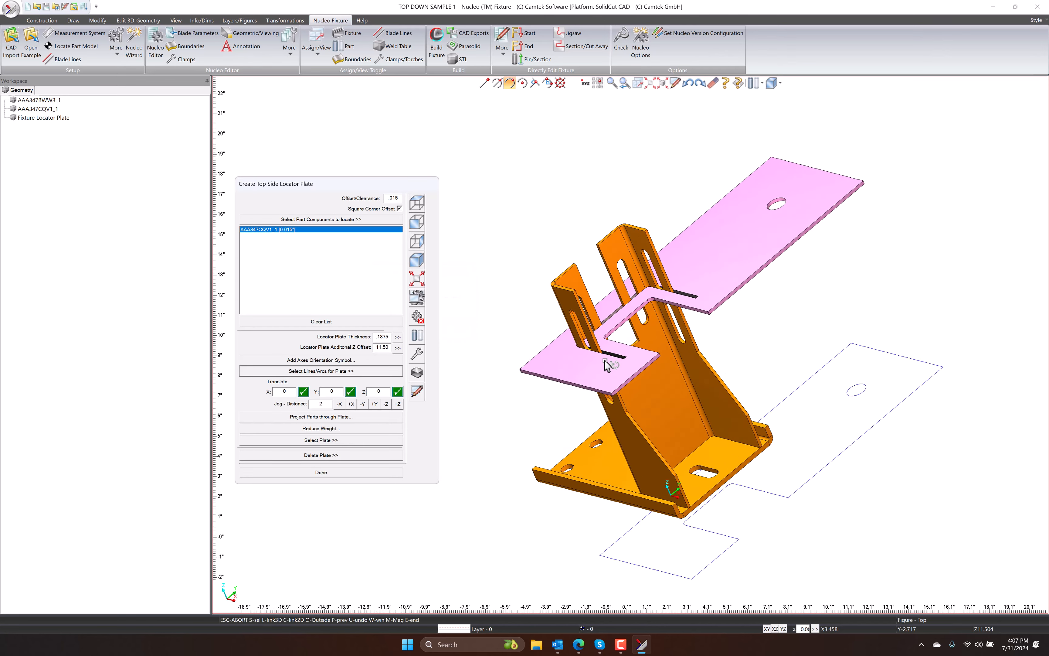
{"action": "scroll", "coordinate": [632, 354], "scroll_direction": "up", "scroll_amount": 2}
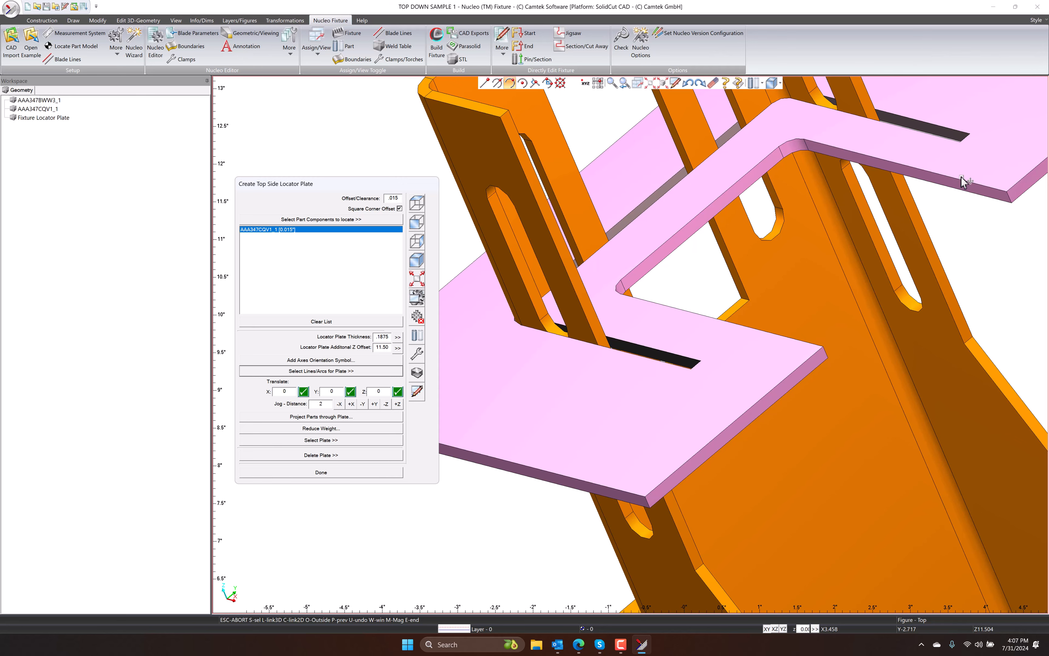
{"action": "left_click", "coordinate": [417, 203]}
{"action": "scroll", "coordinate": [681, 424], "scroll_direction": "up", "scroll_amount": 6}
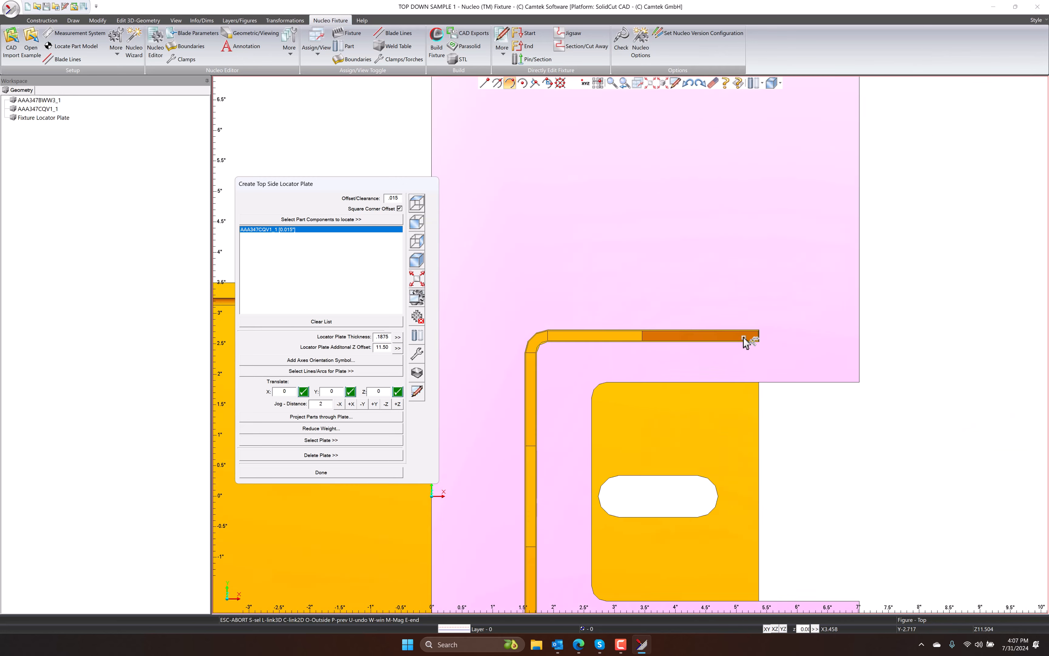
{"action": "scroll", "coordinate": [732, 349], "scroll_direction": "up", "scroll_amount": 3}
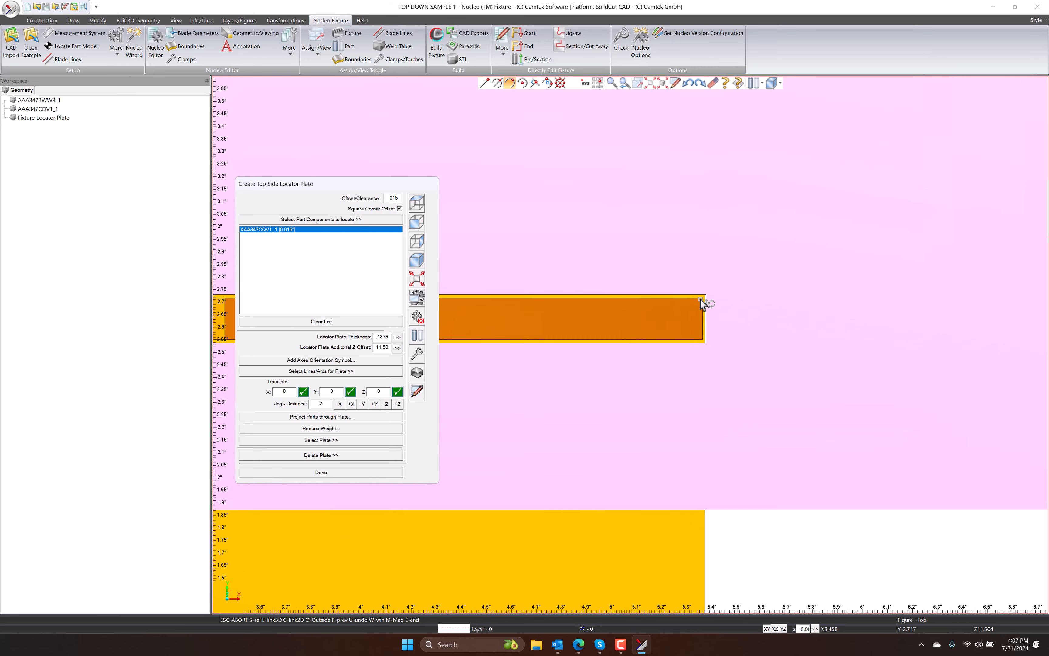
{"action": "scroll", "coordinate": [694, 325], "scroll_direction": "down", "scroll_amount": 10}
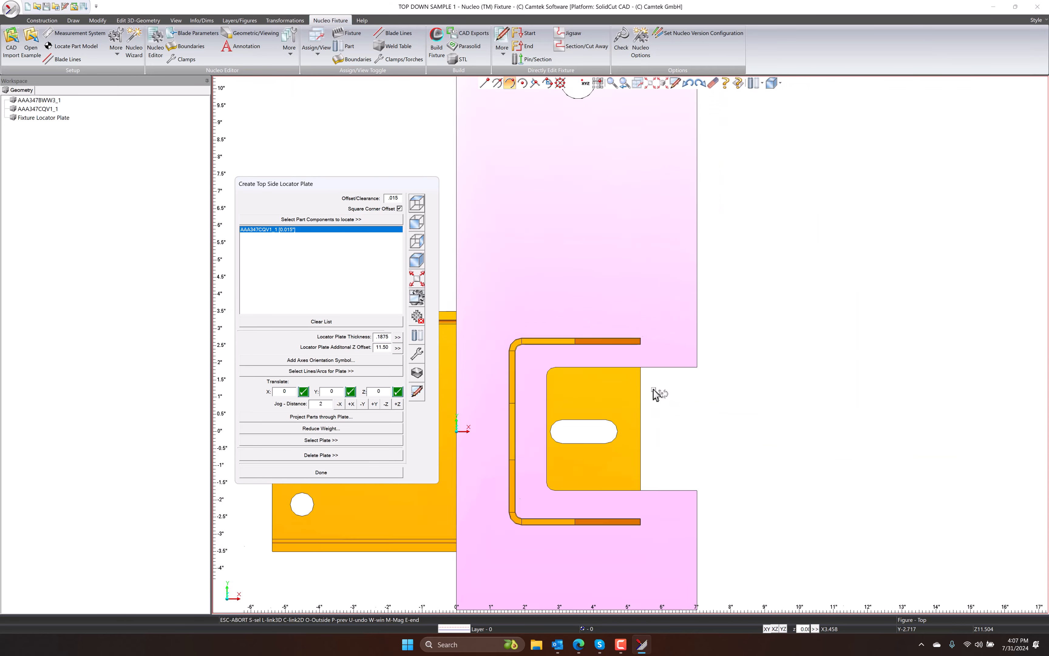
{"action": "middle_click_drag", "start_coordinate": [621, 405], "coordinate": [597, 316]}
{"action": "scroll", "coordinate": [607, 368], "scroll_direction": "down", "scroll_amount": 2}
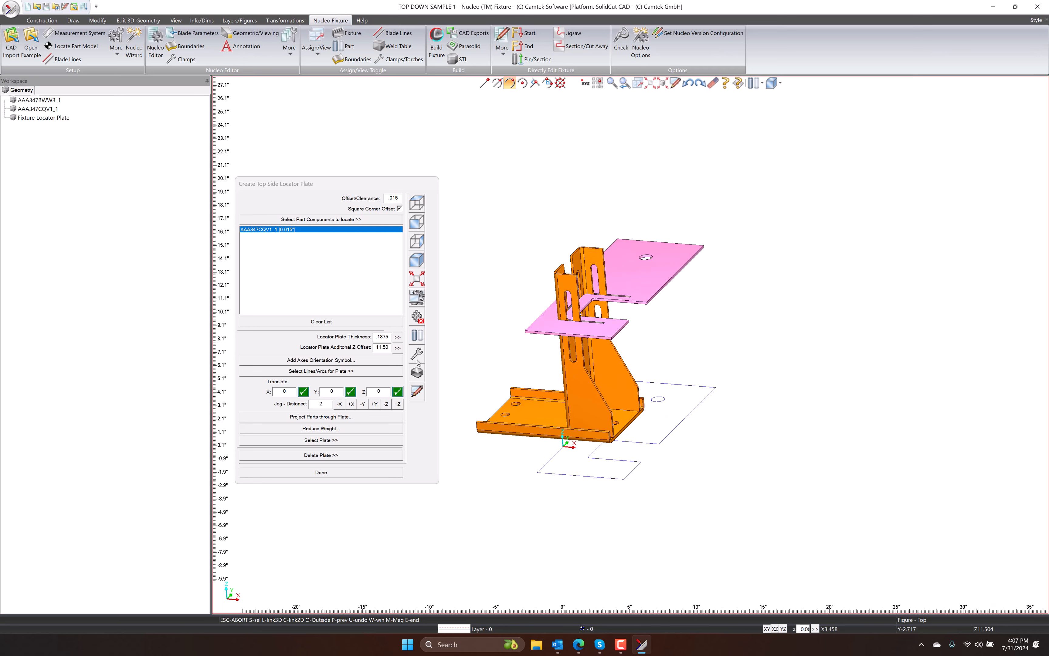
{"action": "middle_click_drag", "start_coordinate": [646, 398], "coordinate": [617, 279]}
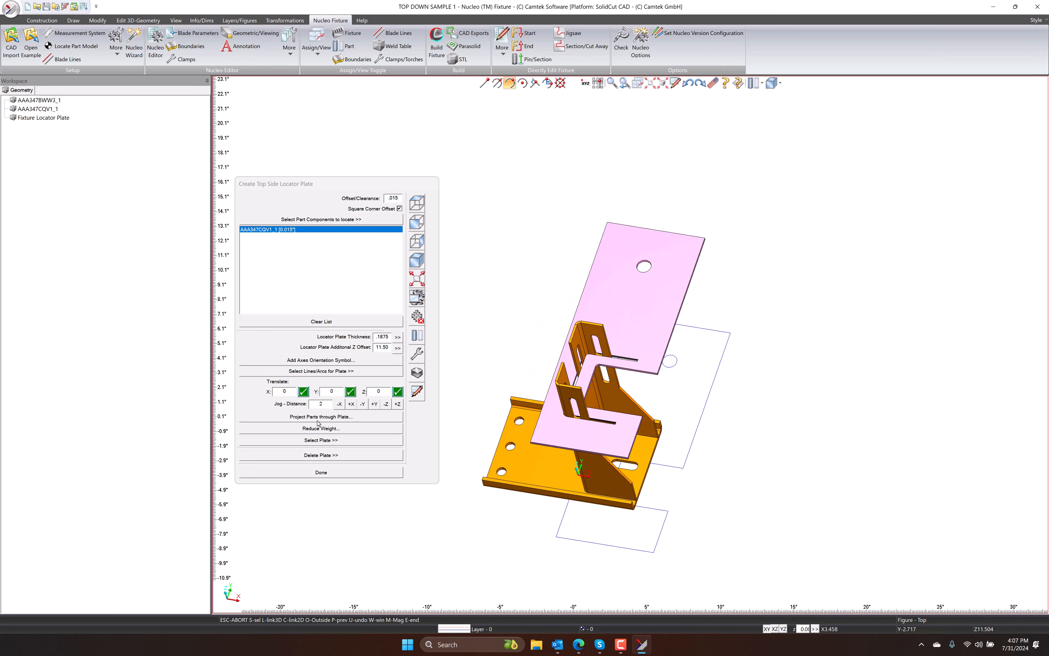
Step: Reduce the locator plate's weight with circle features of size .750 and an adjusted rib offset, and finish the plate
{"action": "left_click", "coordinate": [328, 429]}
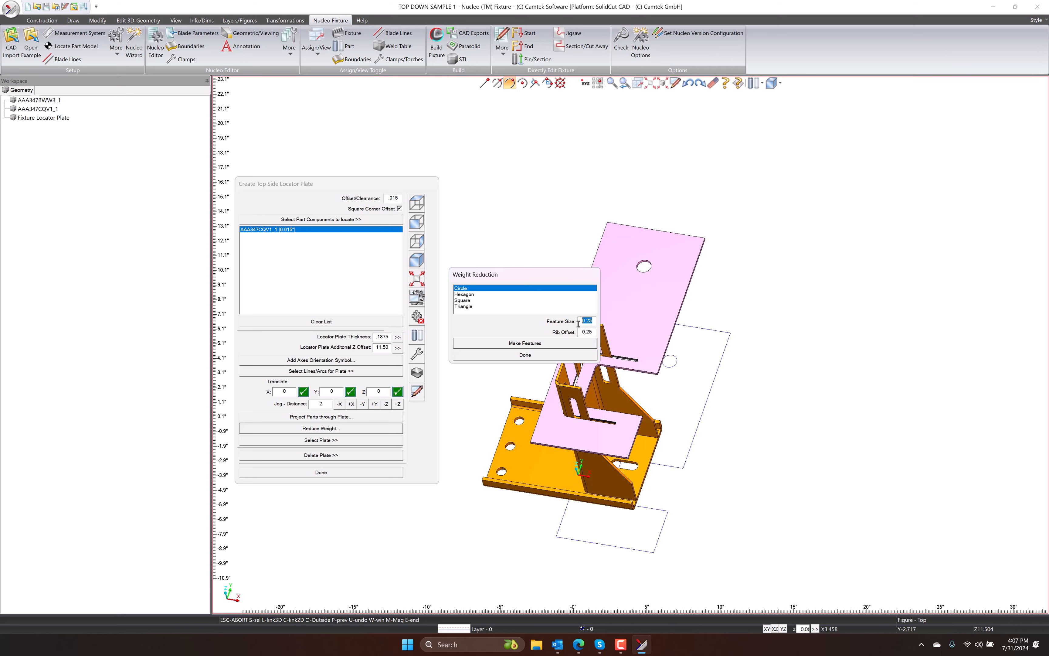
{"action": "type", "text": ".750"}
{"action": "left_click_drag", "start_coordinate": [593, 331], "coordinate": [579, 332]}
{"action": "type", "text": "."}
{"action": "left_click", "coordinate": [558, 347]}
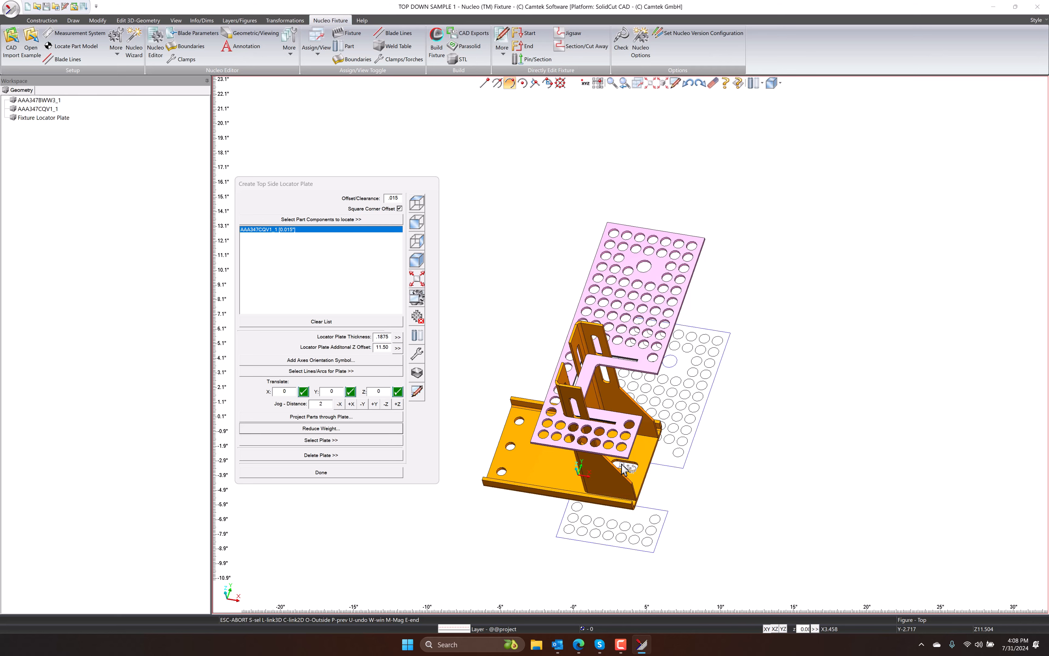
{"action": "left_click", "coordinate": [321, 473]}
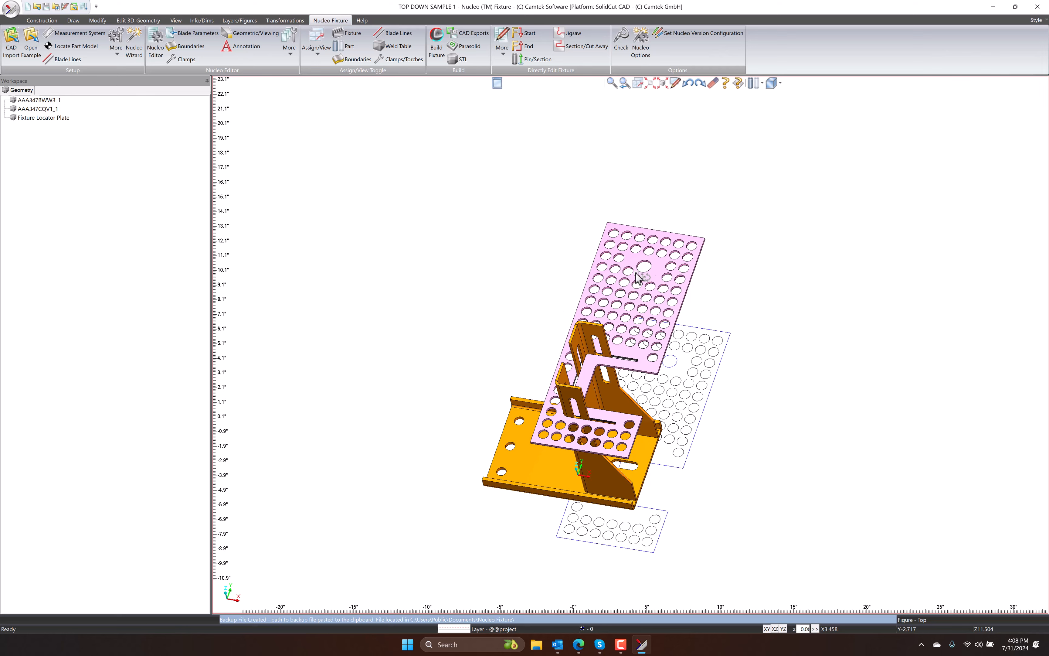
{"action": "middle_click_drag", "start_coordinate": [640, 361], "coordinate": [569, 417]}
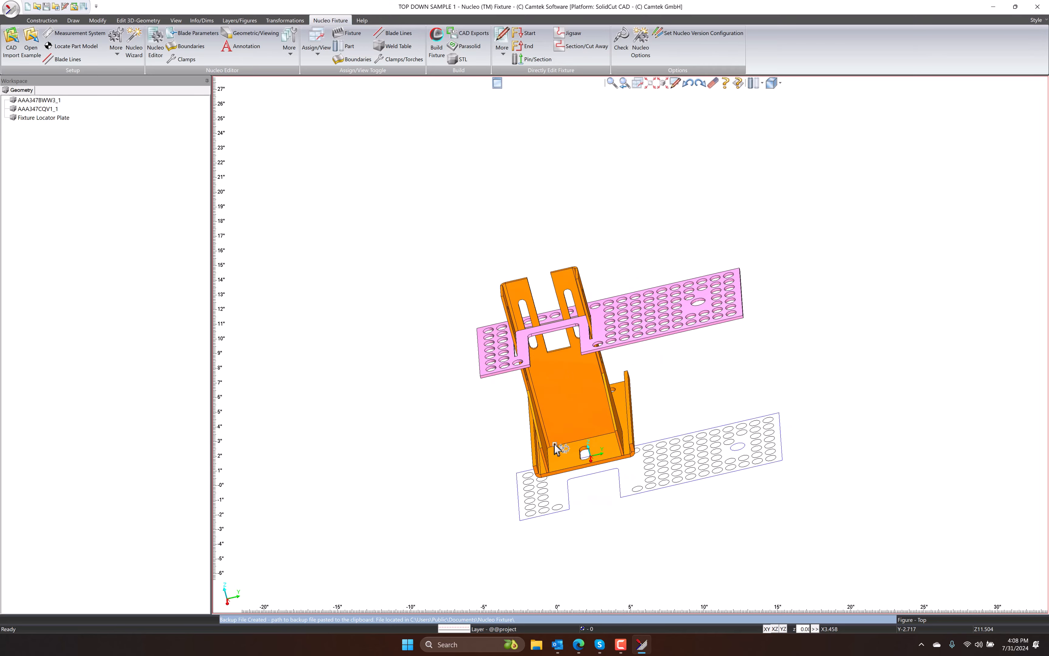
{"action": "middle_click_drag", "start_coordinate": [555, 477], "coordinate": [718, 433]}
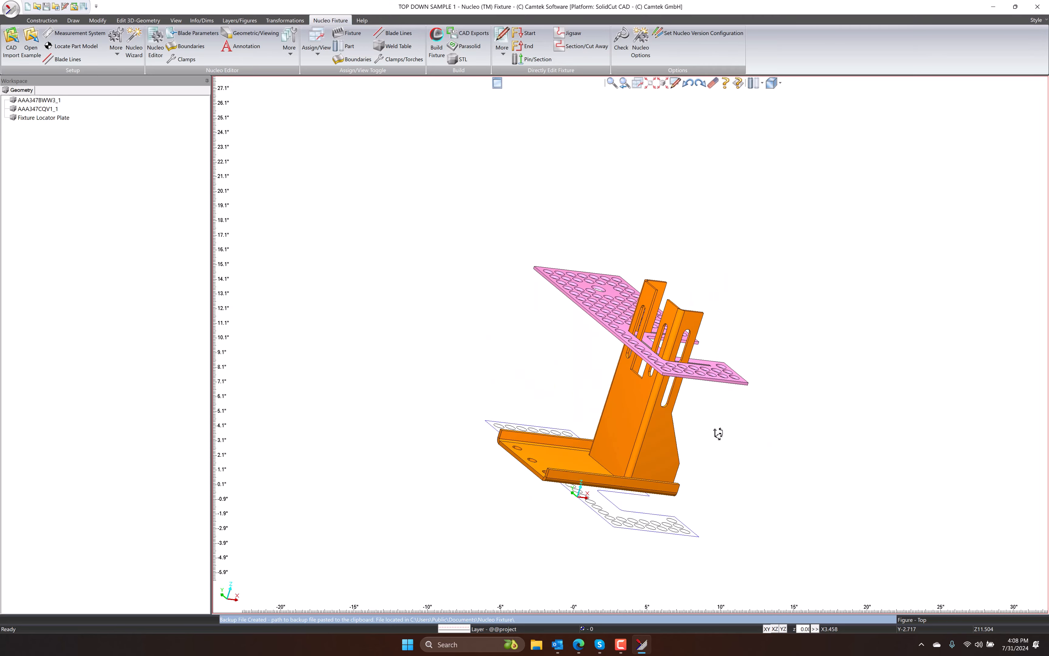
{"action": "middle_click_drag", "start_coordinate": [624, 444], "coordinate": [557, 451]}
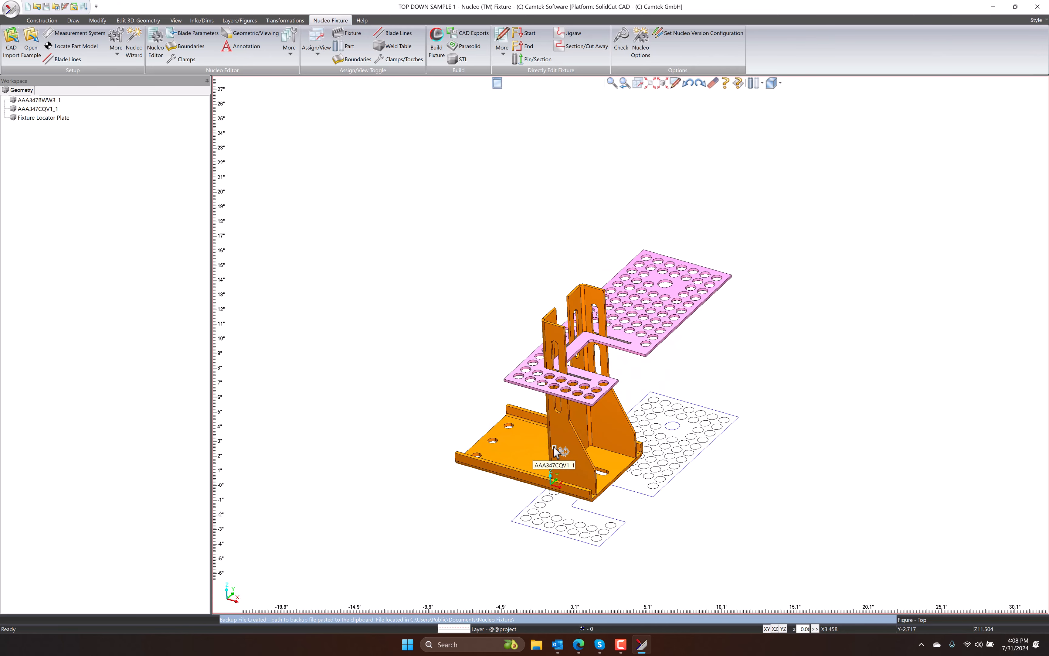